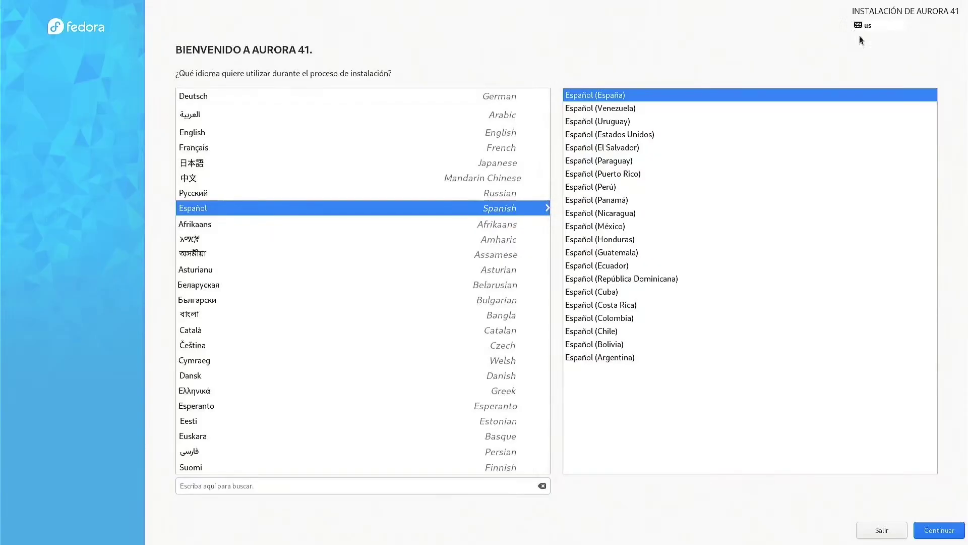
# Step: Continue past language selection and choose the 223,57 GiB SanDisk disk as installation destination
pyautogui.click(946, 530)
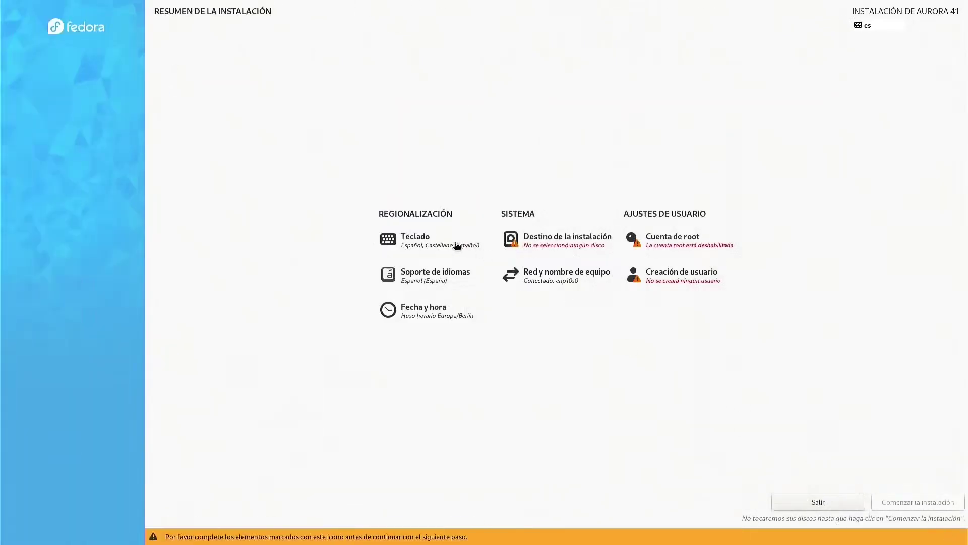
pyautogui.click(557, 239)
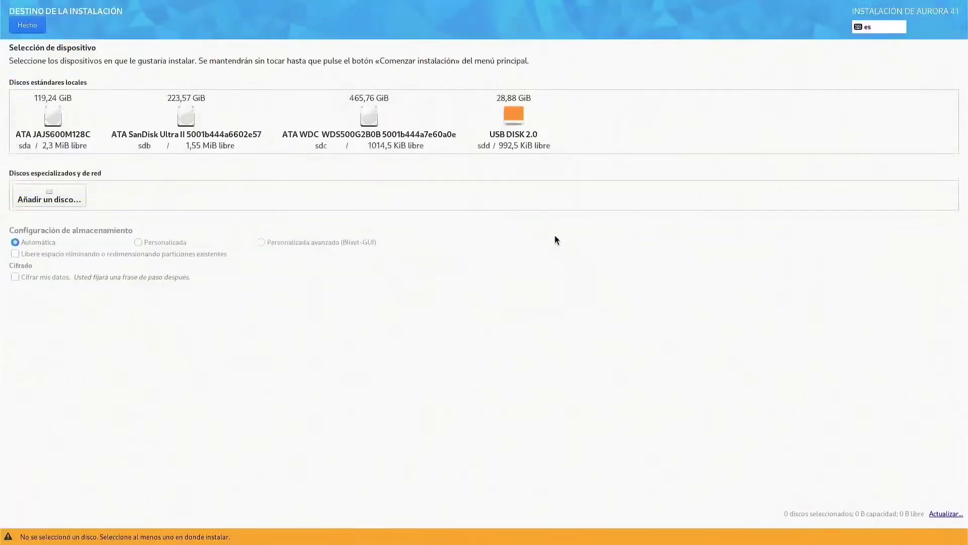
pyautogui.click(181, 124)
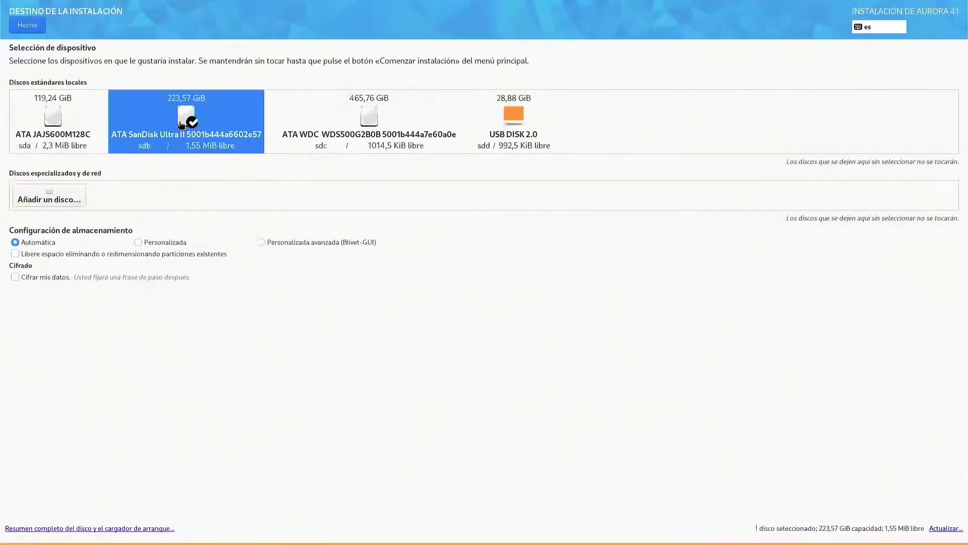
pyautogui.click(32, 22)
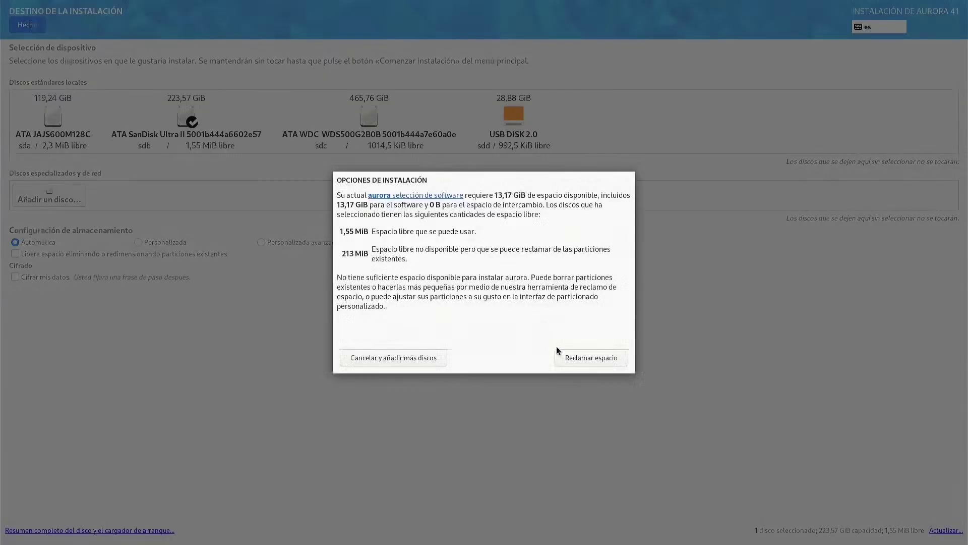
# Step: Delete all existing partitions on the SanDisk disk to reclaim its space
pyautogui.click(576, 357)
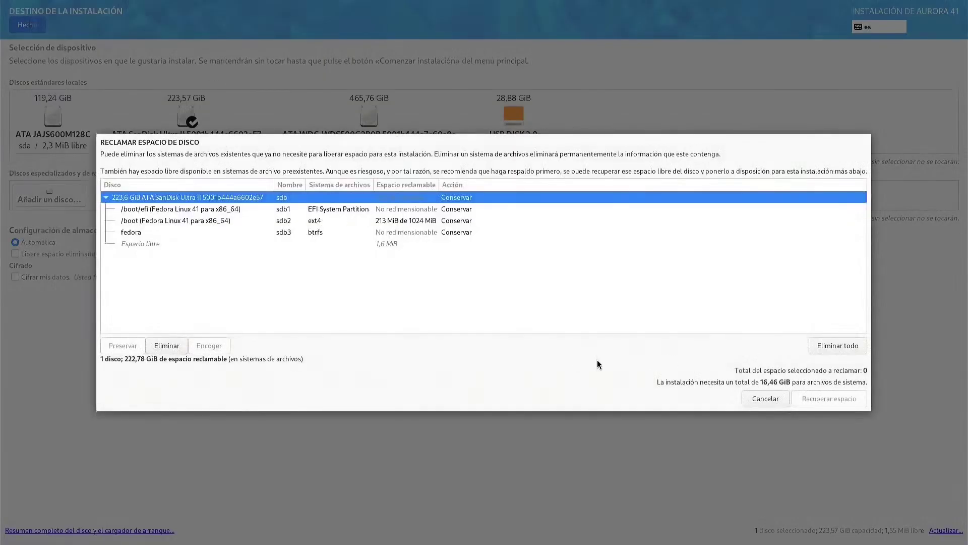
pyautogui.click(842, 346)
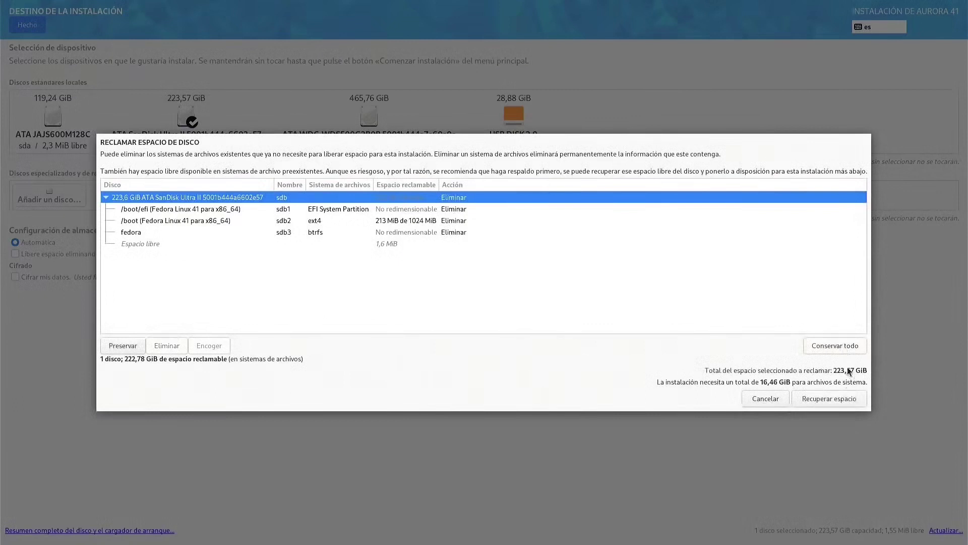
pyautogui.click(836, 395)
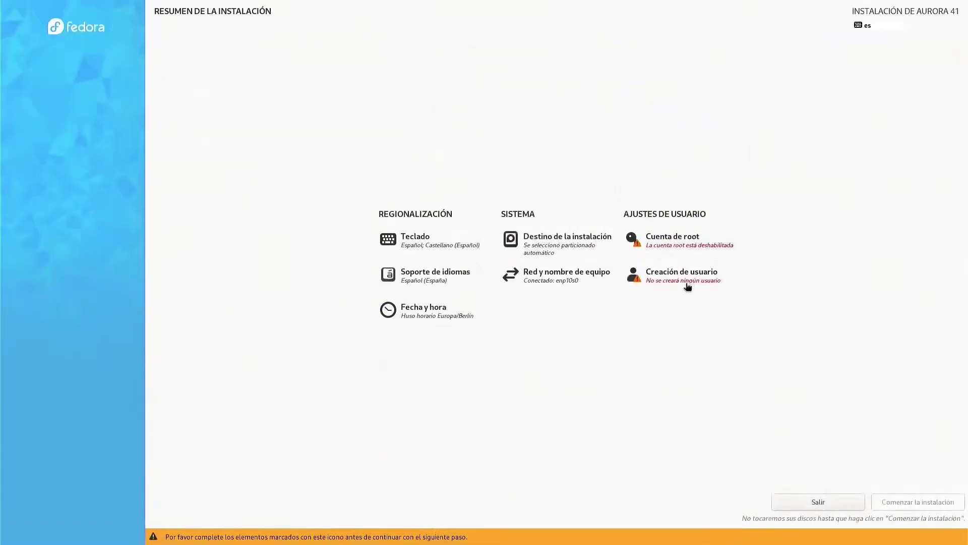
# Step: Create the user account with a name and confirmed password, then return to the summary
pyautogui.click(687, 277)
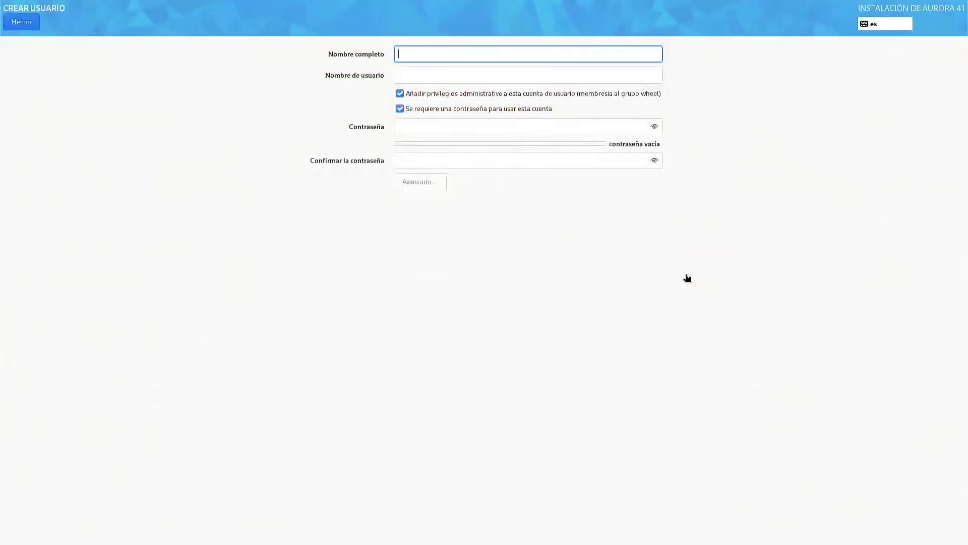
pyautogui.write('rengtech')
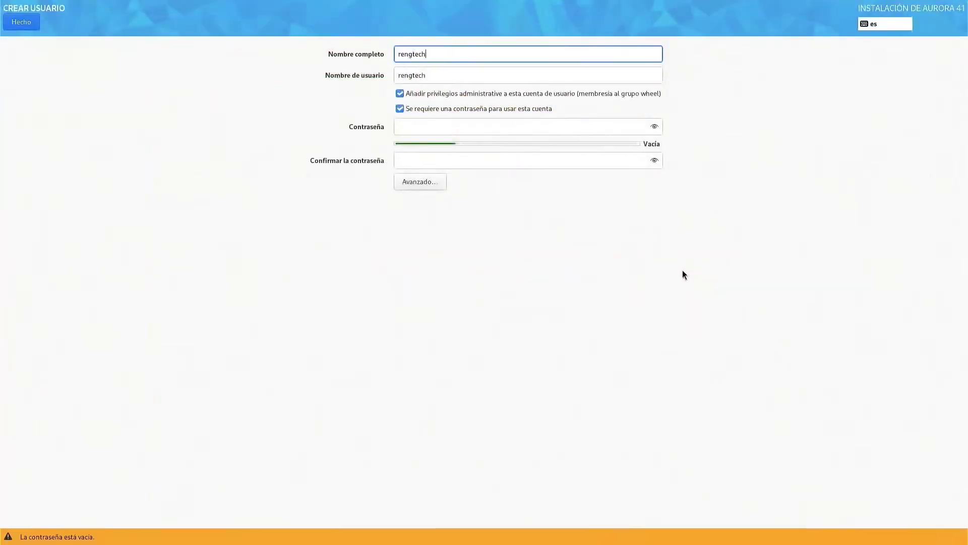
pyautogui.press('Tab')
pyautogui.press('Tab')
pyautogui.press('Tab')
pyautogui.write('•••••••••••••••')
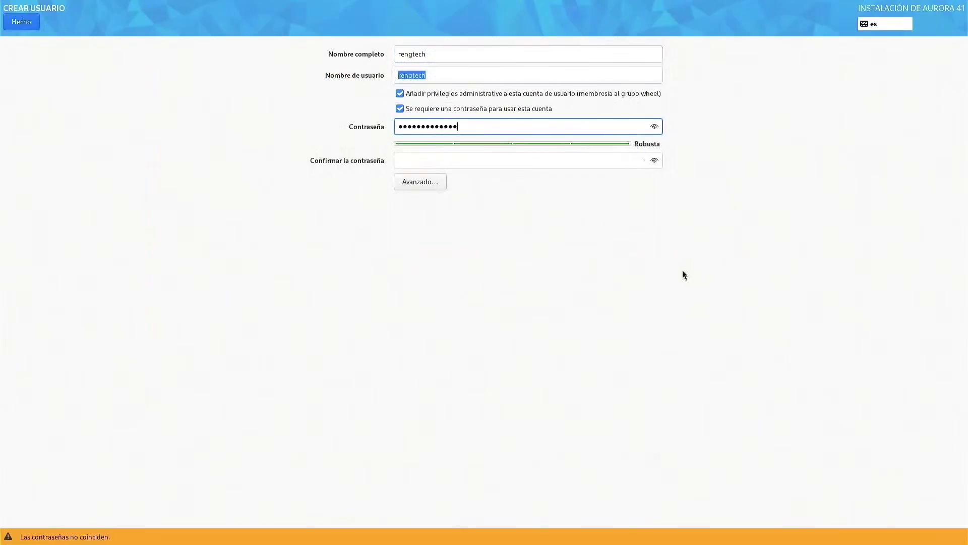
pyautogui.press('Tab')
pyautogui.write('•••••••••••••••')
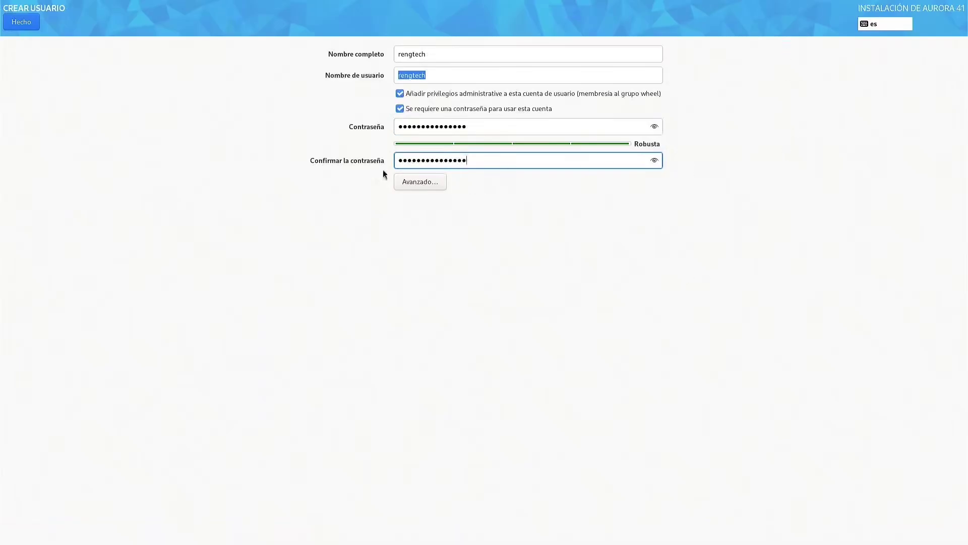
pyautogui.click(22, 22)
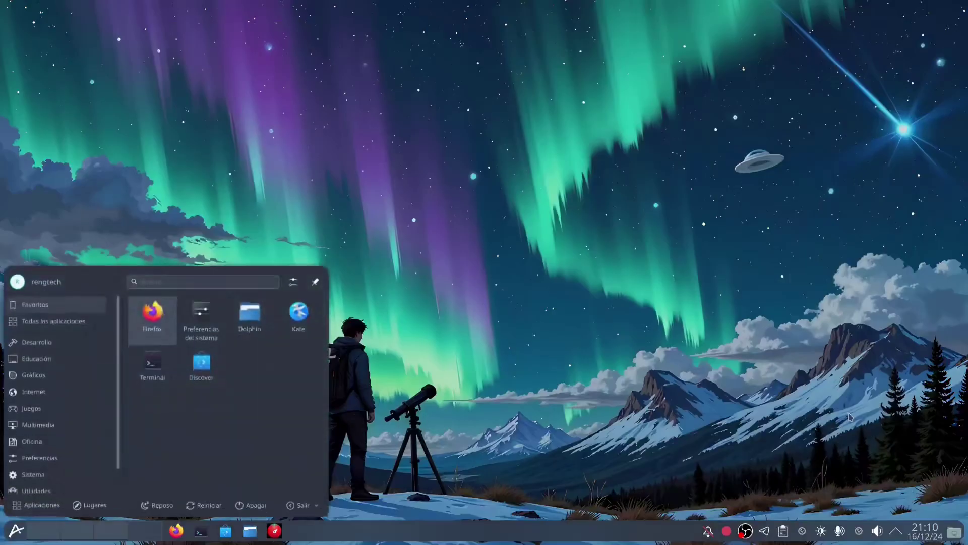
# Step: Find the global theme settings by searching 'tema' and apply the Aurora global theme
pyautogui.write('tema')
pyautogui.press('Down')
pyautogui.press('Down')
pyautogui.press('Down')
pyautogui.press('Down')
pyautogui.press('Down')
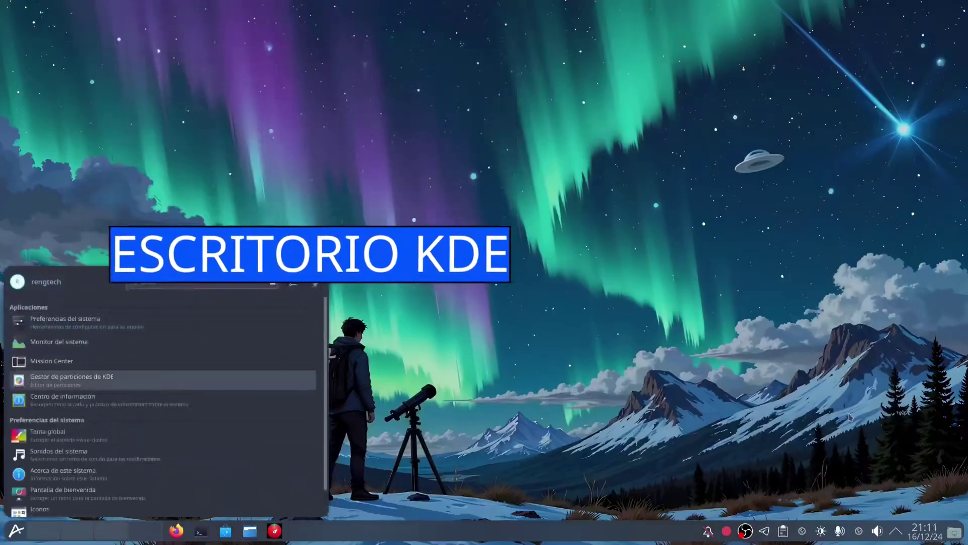
pyautogui.press('Return')
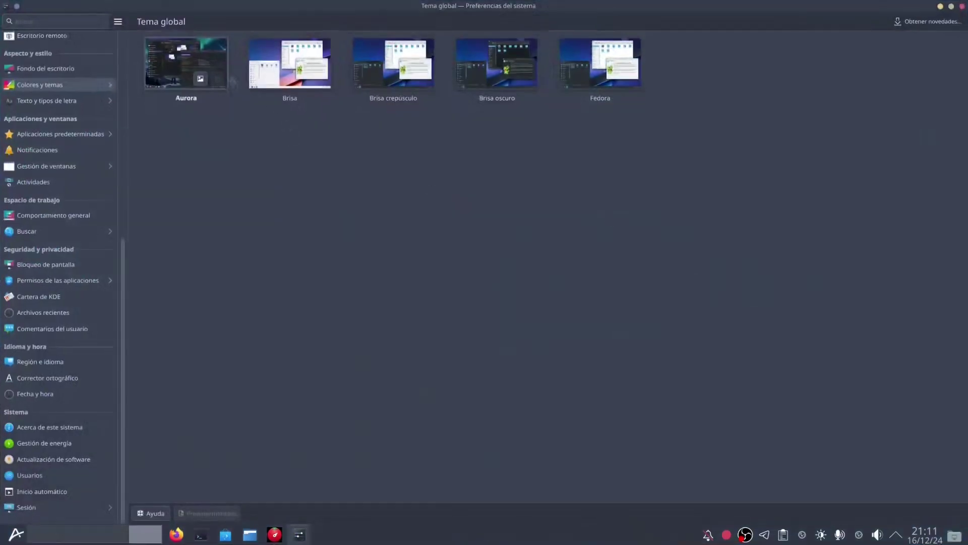
pyautogui.click(204, 54)
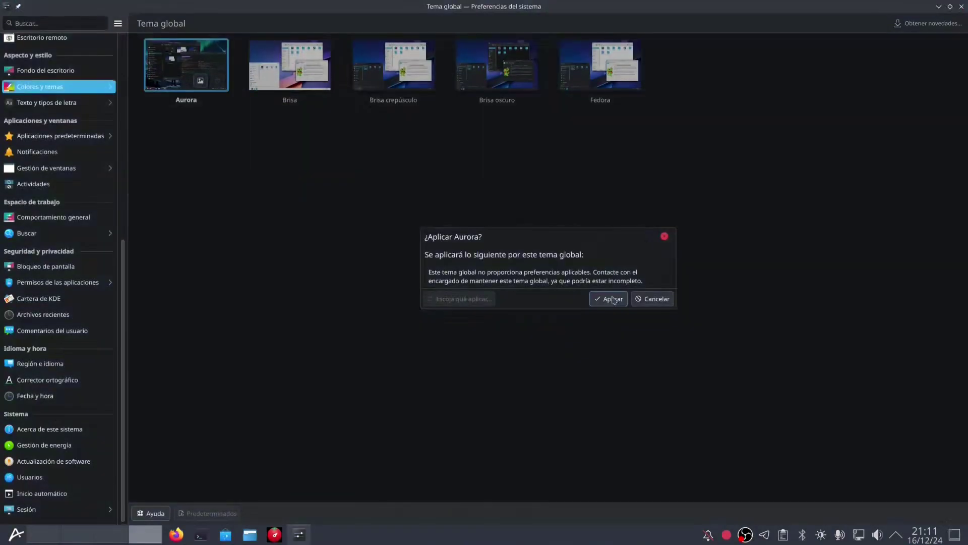
pyautogui.click(613, 298)
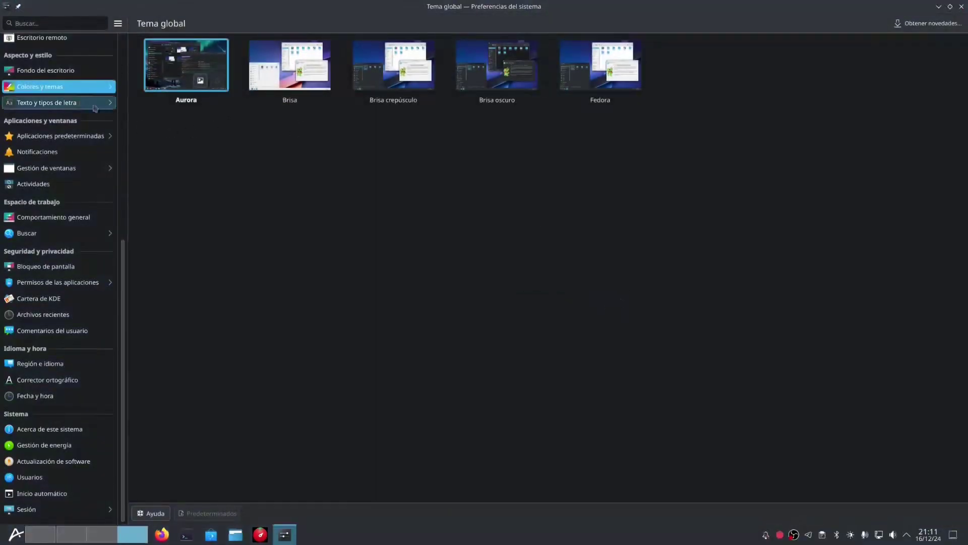
# Step: Apply the Nordic-Darker colour scheme
pyautogui.click(87, 87)
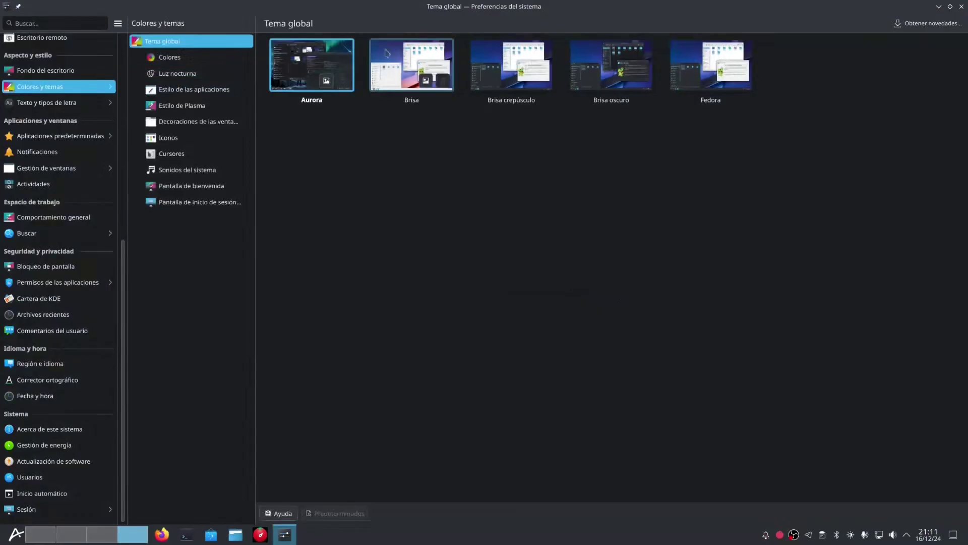
pyautogui.click(232, 58)
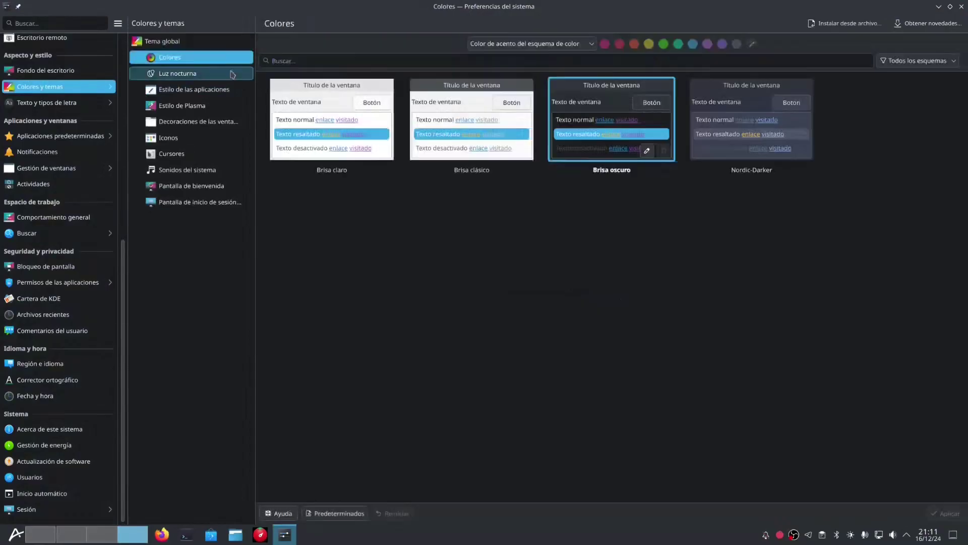
pyautogui.click(752, 126)
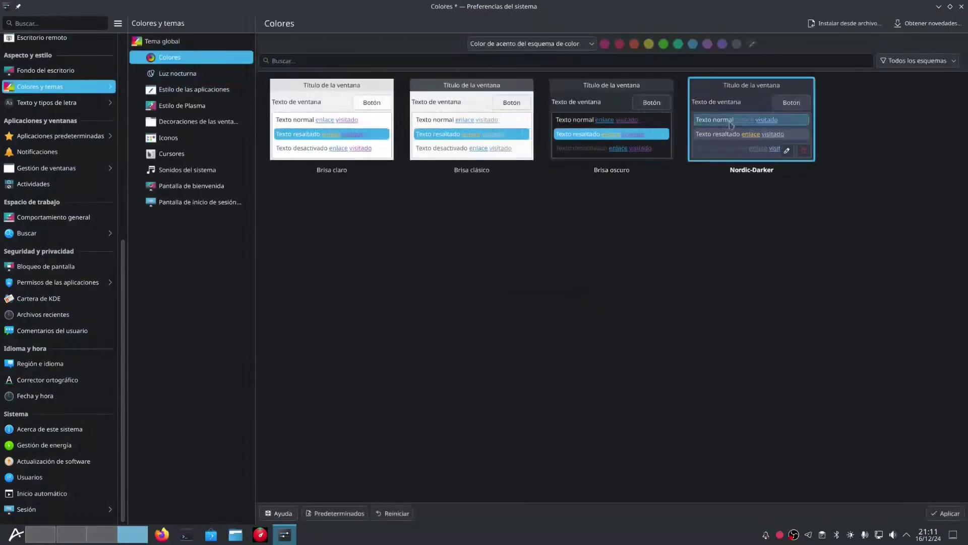
pyautogui.click(946, 513)
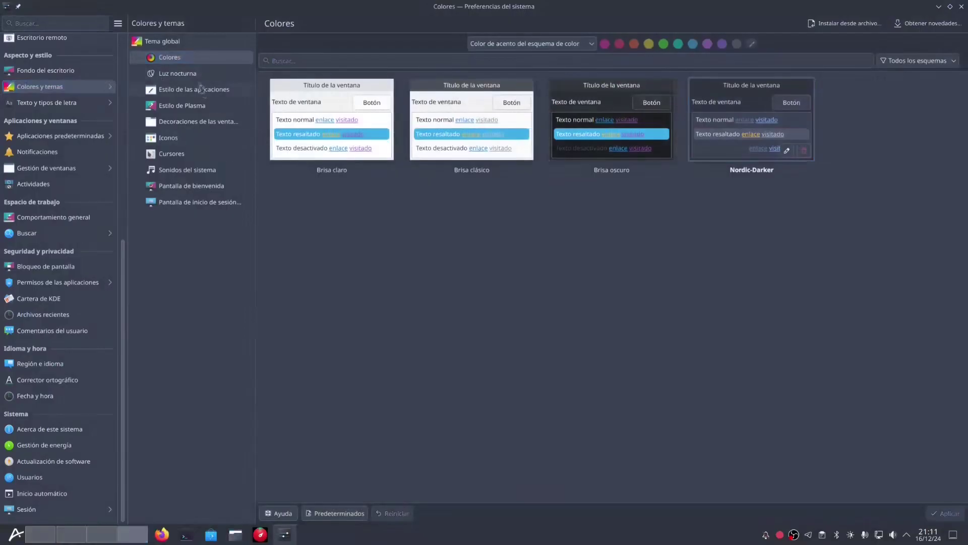
# Step: Set the Plasma style to Nordic-darker-solid and save it
pyautogui.click(200, 74)
pyautogui.click(204, 91)
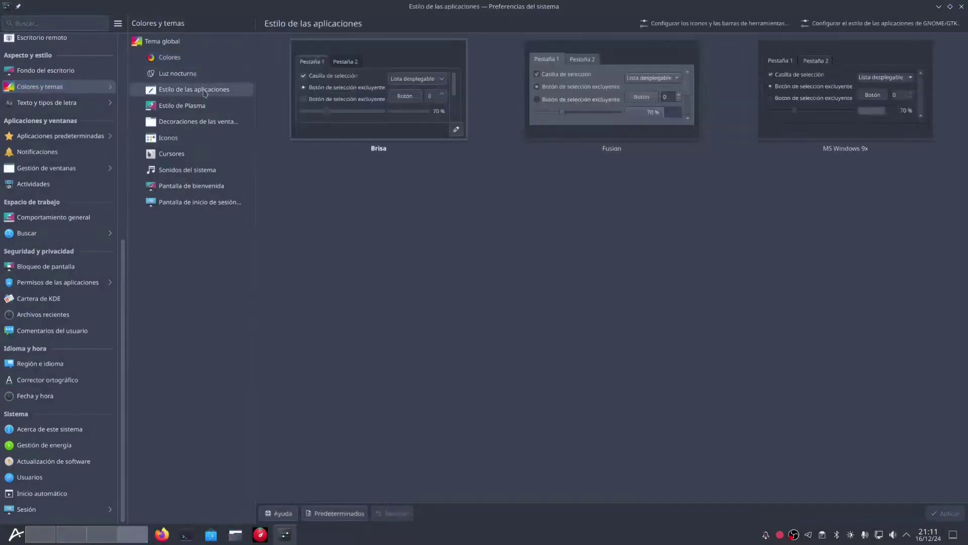
pyautogui.click(206, 106)
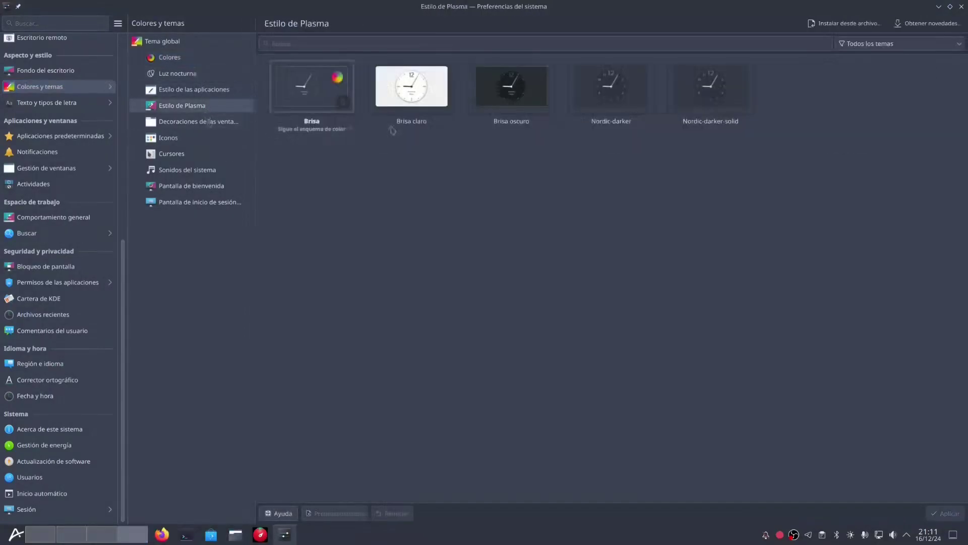
pyautogui.click(713, 90)
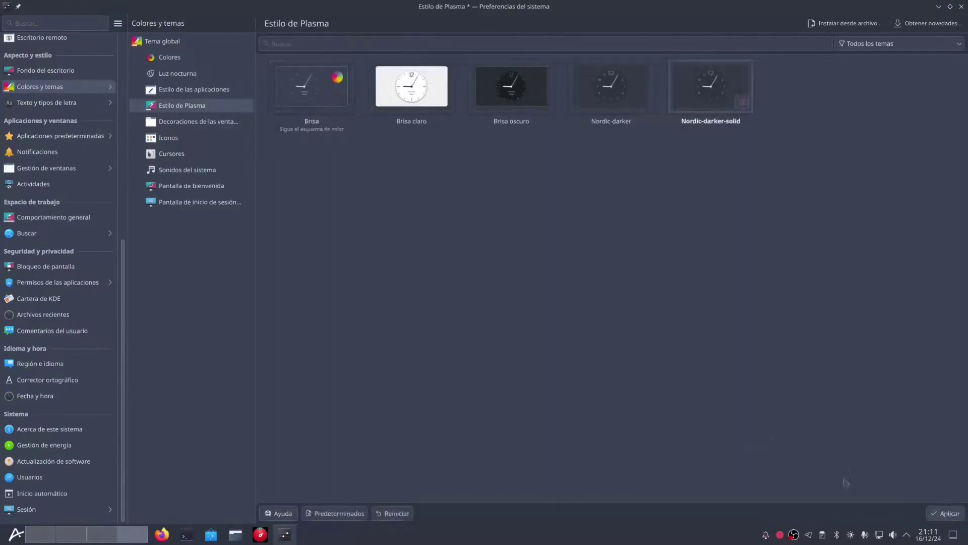
pyautogui.hotkey('ctrl', 's')
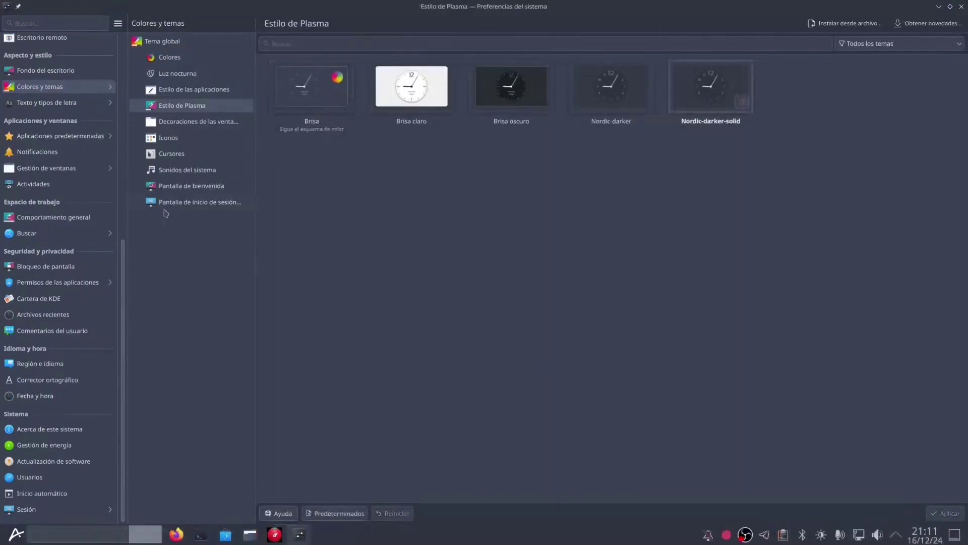
# Step: Apply the Nordic window decoration
pyautogui.click(215, 123)
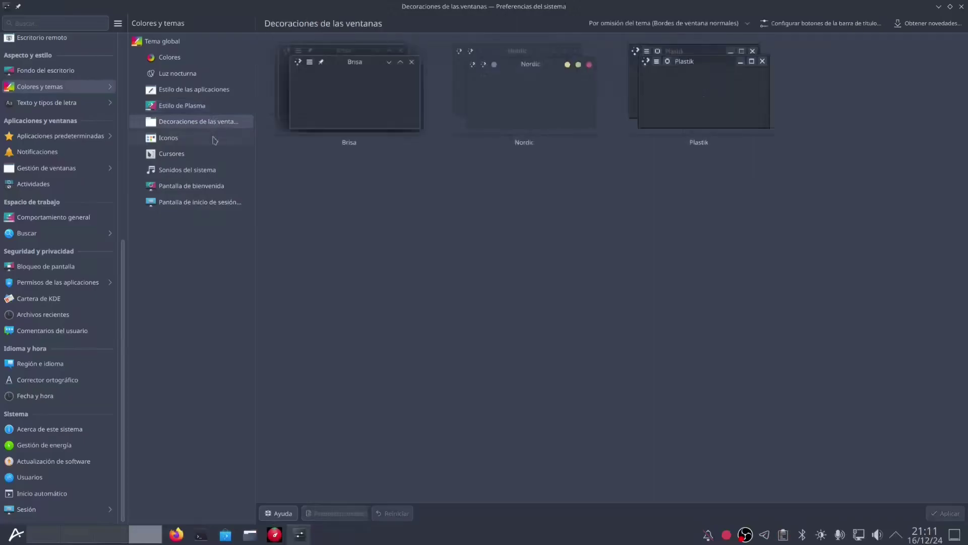
pyautogui.click(586, 120)
pyautogui.click(952, 514)
# Step: Apply the Nordic-darker icon theme
pyautogui.click(222, 137)
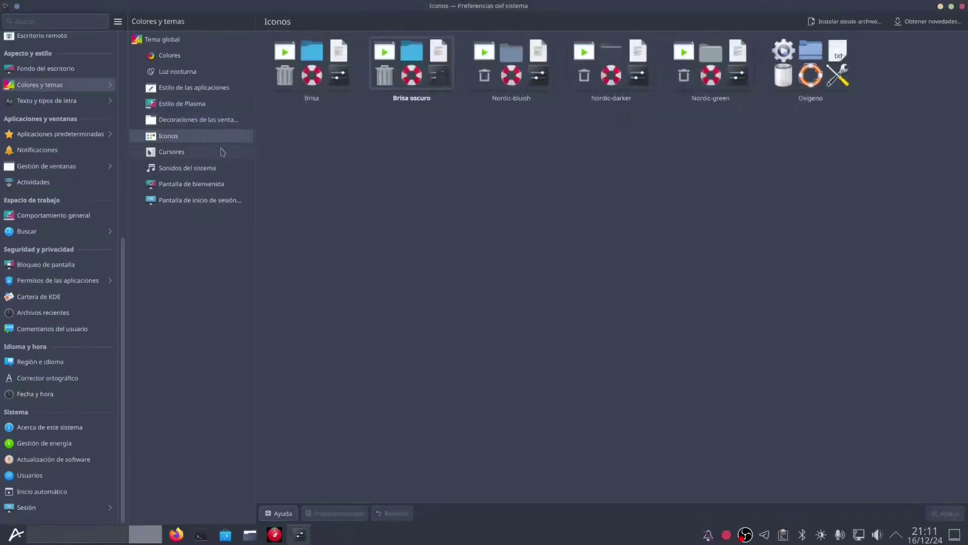
pyautogui.click(611, 76)
pyautogui.click(948, 514)
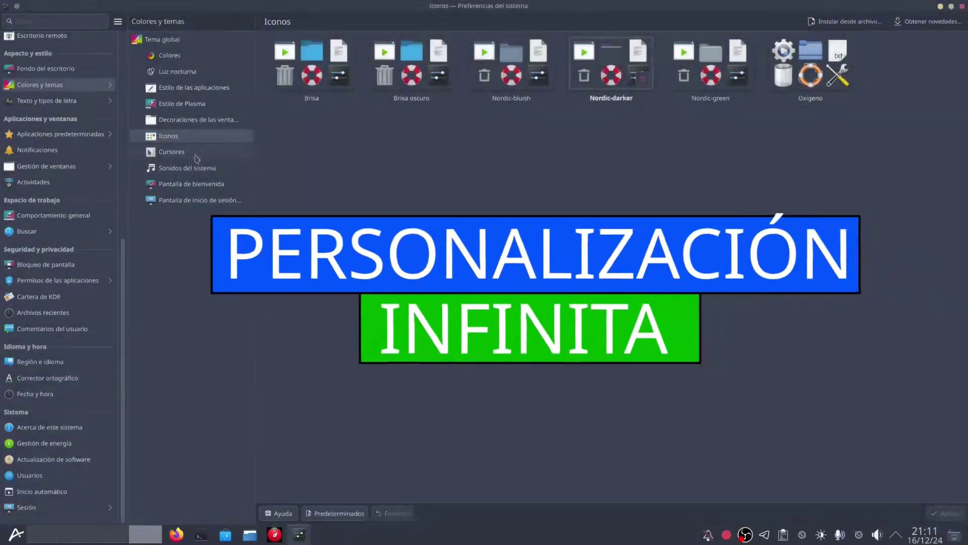
# Step: Look through the cursor, system sounds and splash screen settings pages
pyautogui.click(196, 153)
pyautogui.click(211, 170)
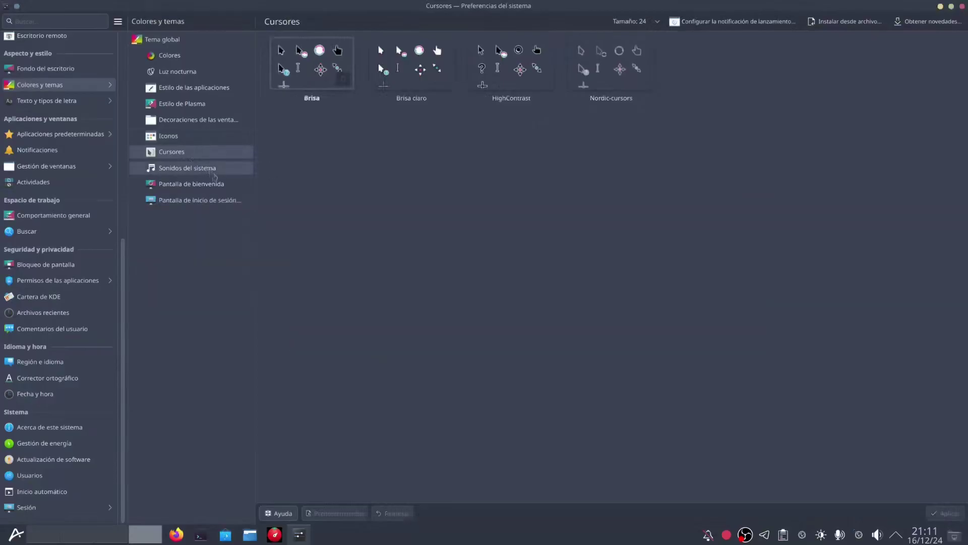
pyautogui.click(212, 185)
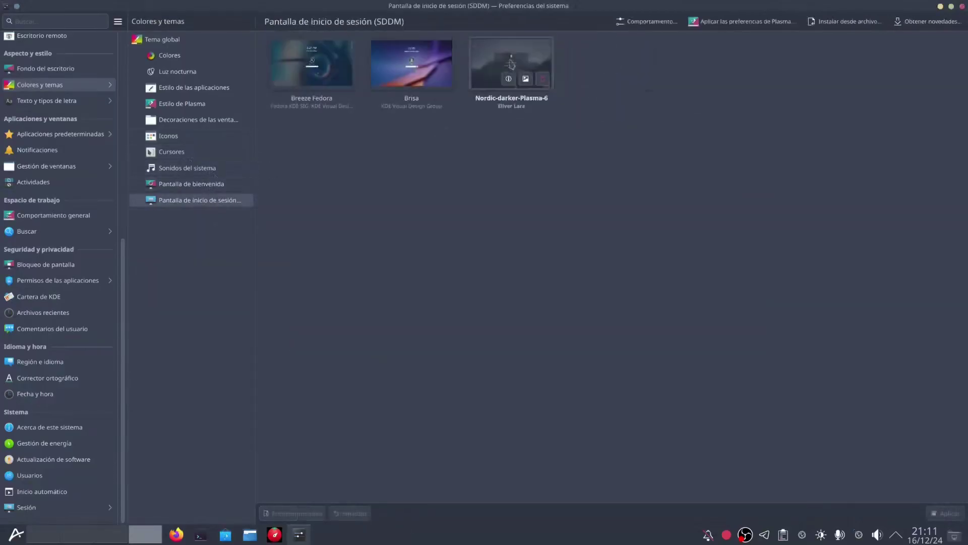
# Step: Close System Settings, launch Discover, check running tasks and view the Krita page
pyautogui.click(962, 8)
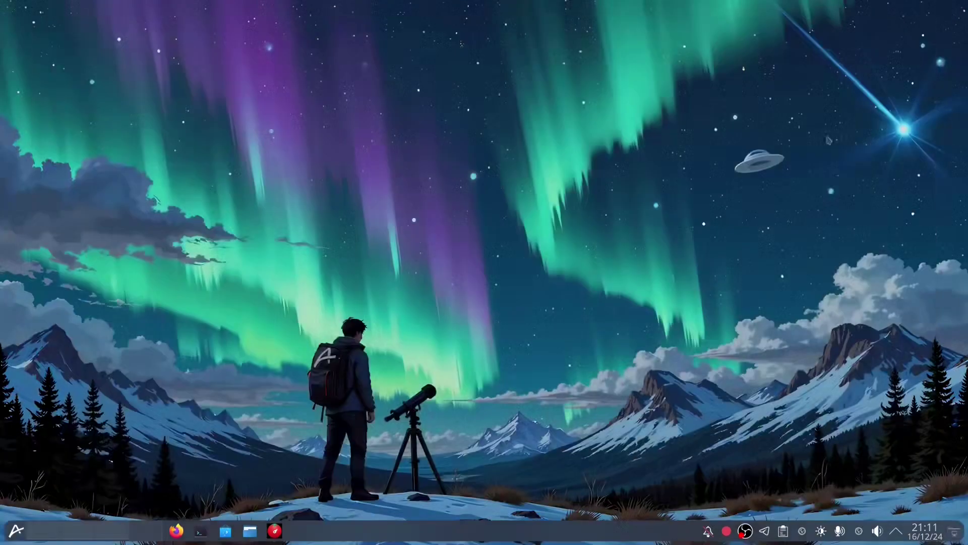
pyautogui.click(227, 532)
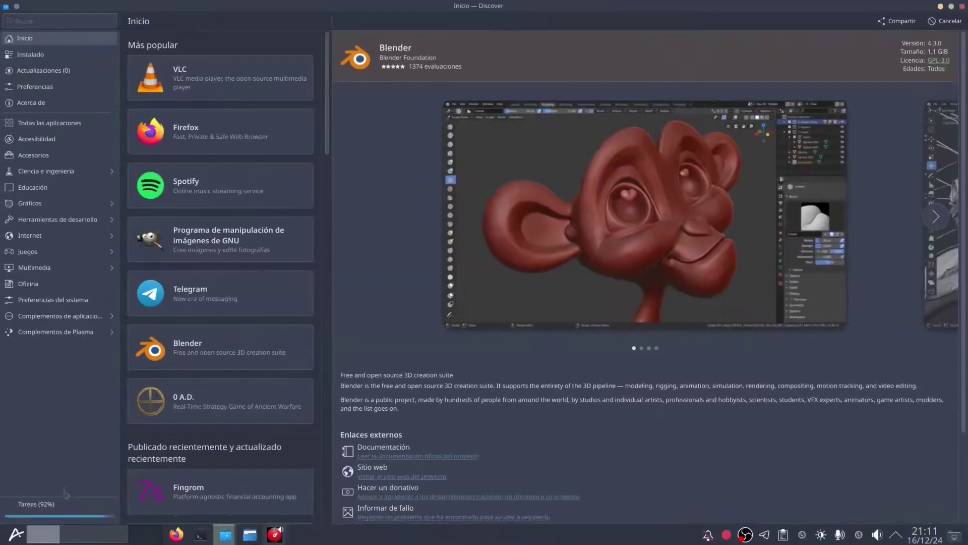
pyautogui.click(41, 501)
pyautogui.click(149, 455)
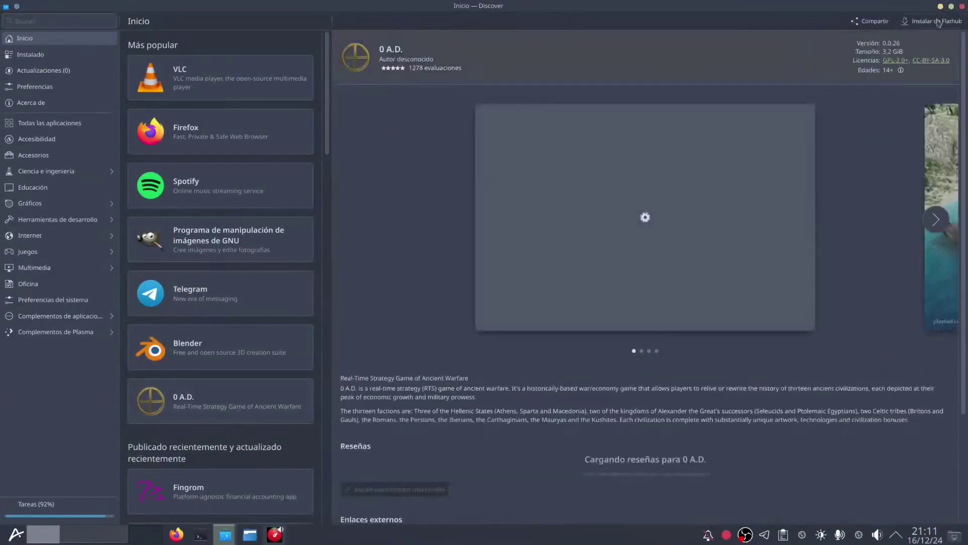
pyautogui.scroll(-10, 260, 306)
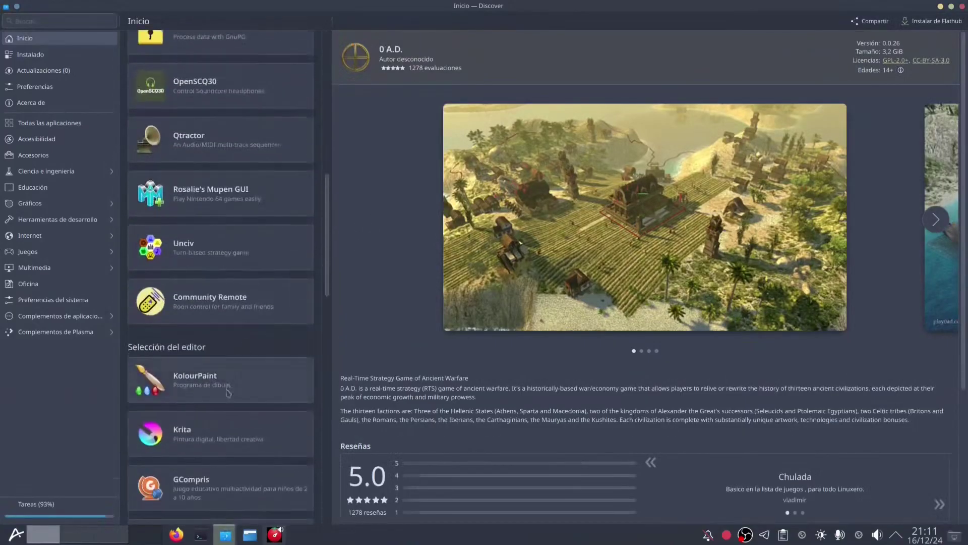
pyautogui.click(220, 437)
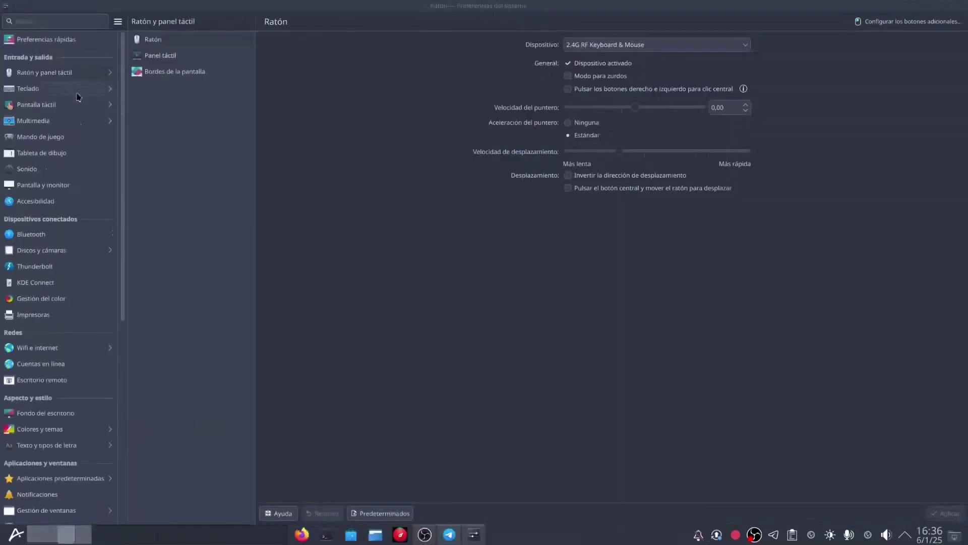
# Step: Browse the device pages from Teclado through sound, display, Bluetooth, KDE Connect and printers
pyautogui.click(78, 91)
pyautogui.click(79, 105)
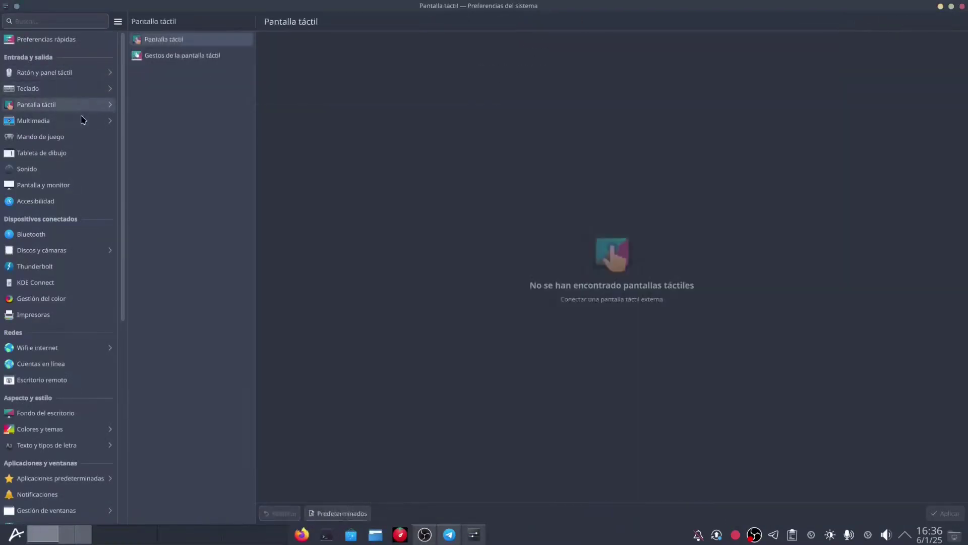
pyautogui.click(84, 122)
pyautogui.click(85, 139)
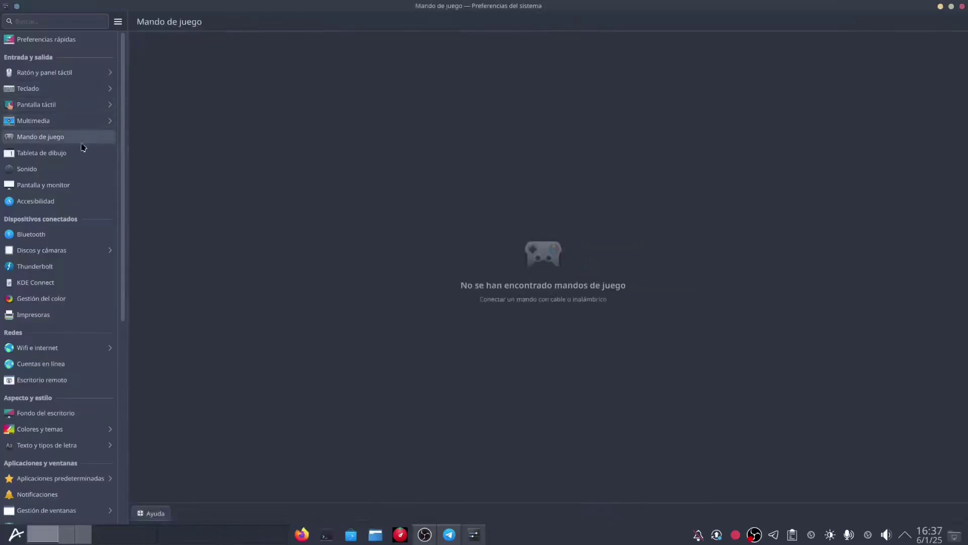
pyautogui.click(75, 159)
pyautogui.click(61, 169)
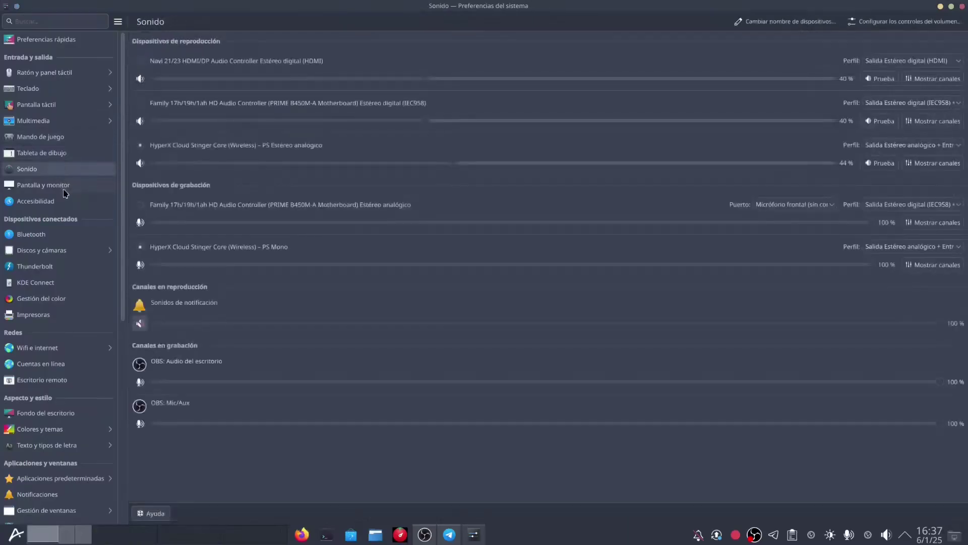
pyautogui.click(65, 190)
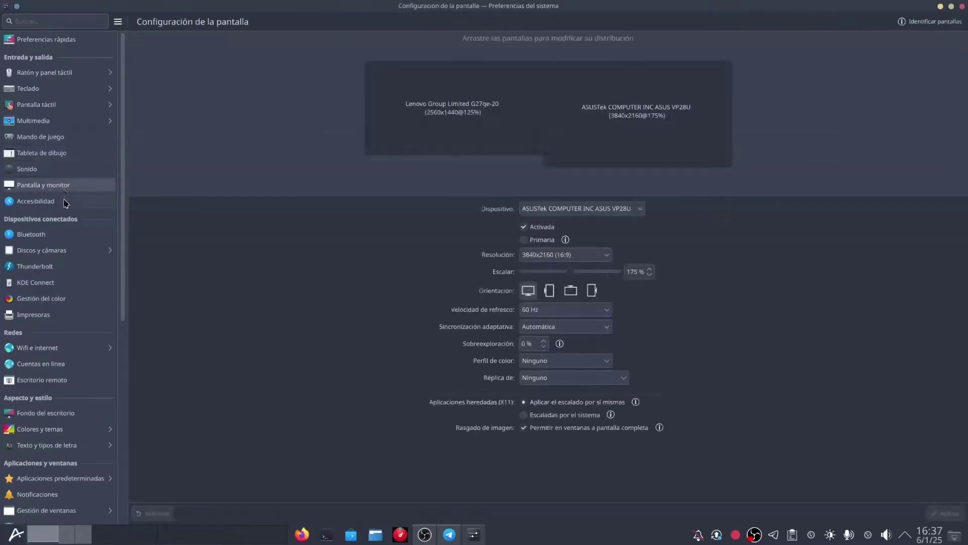
pyautogui.click(66, 201)
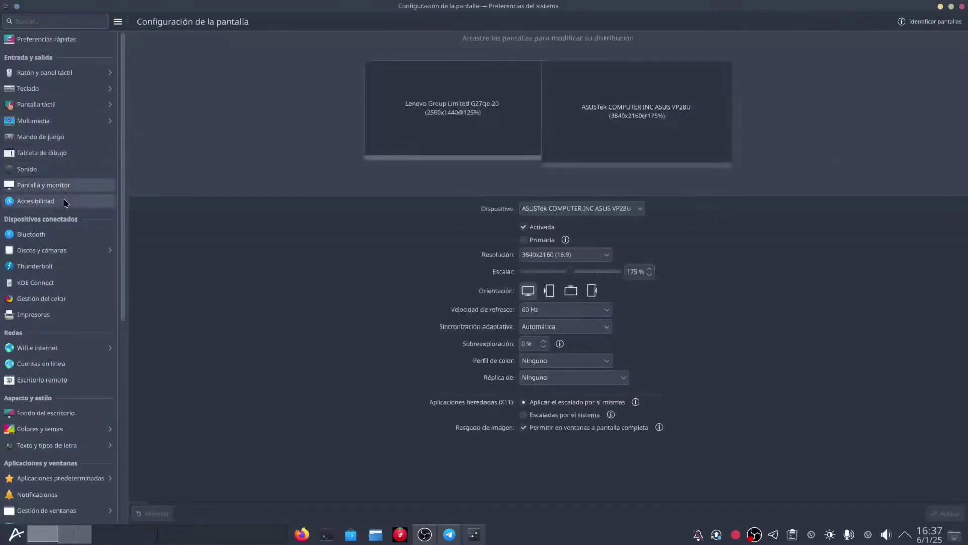
pyautogui.click(56, 235)
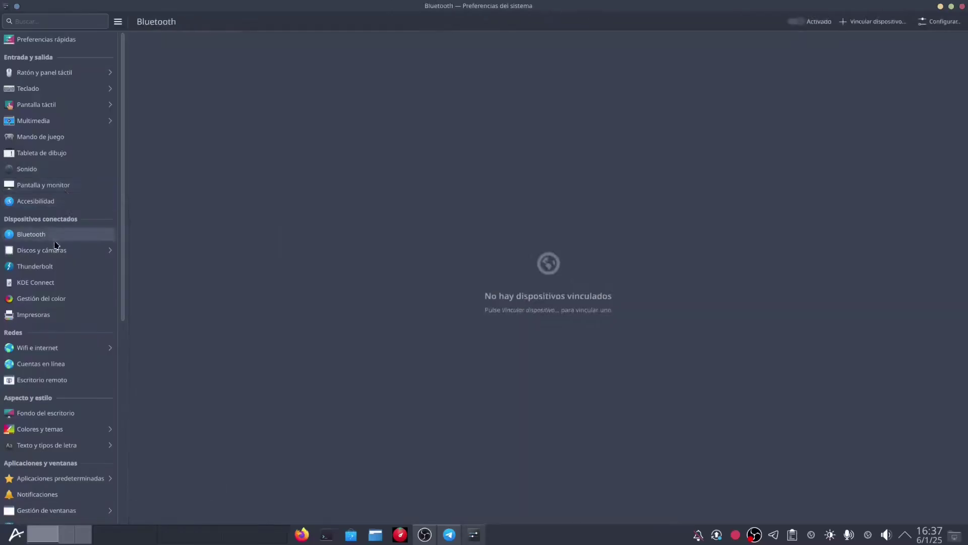
pyautogui.click(60, 267)
pyautogui.click(64, 283)
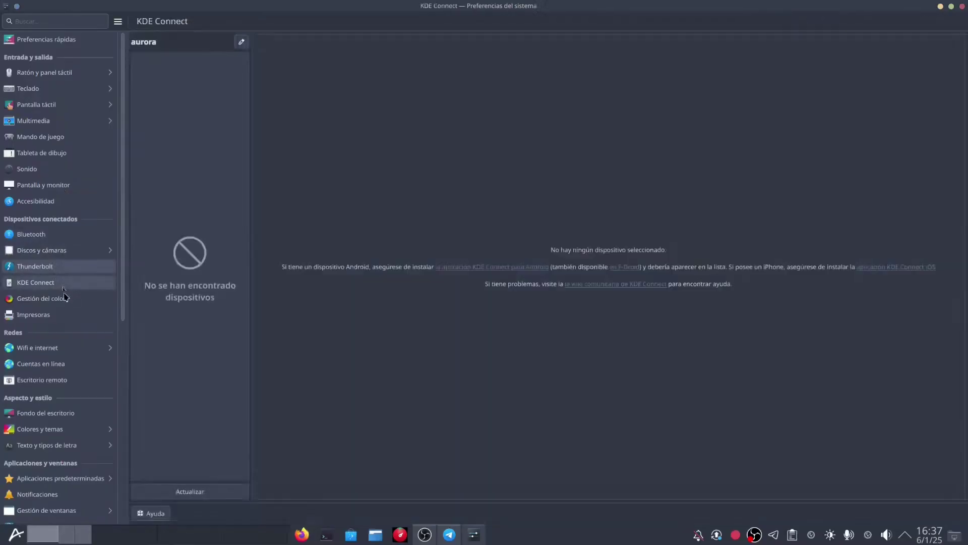
pyautogui.click(64, 301)
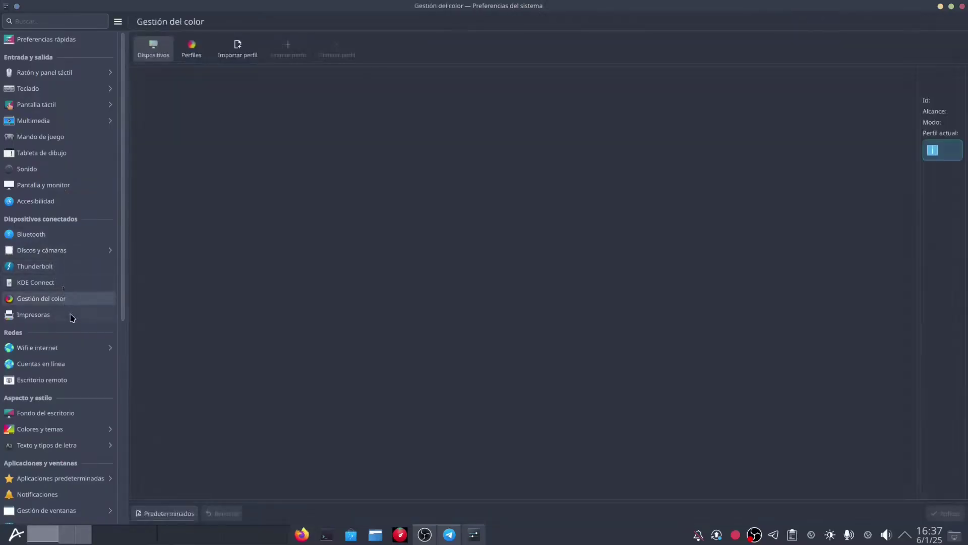
pyautogui.click(72, 315)
# Step: Browse wifi, wallpaper, colours, fonts, default apps and window management, ending on Actividades
pyautogui.scroll(-3, 68, 293)
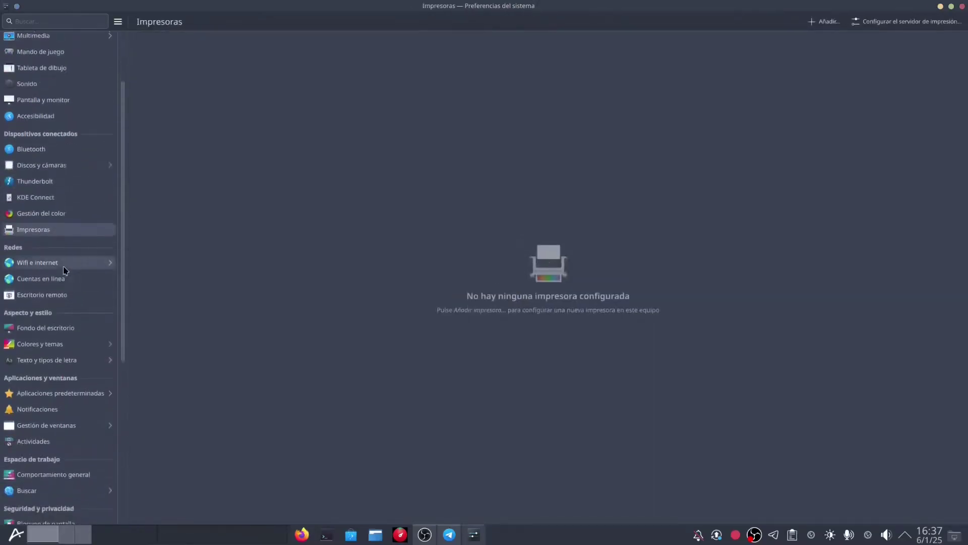
pyautogui.click(64, 269)
pyautogui.click(71, 329)
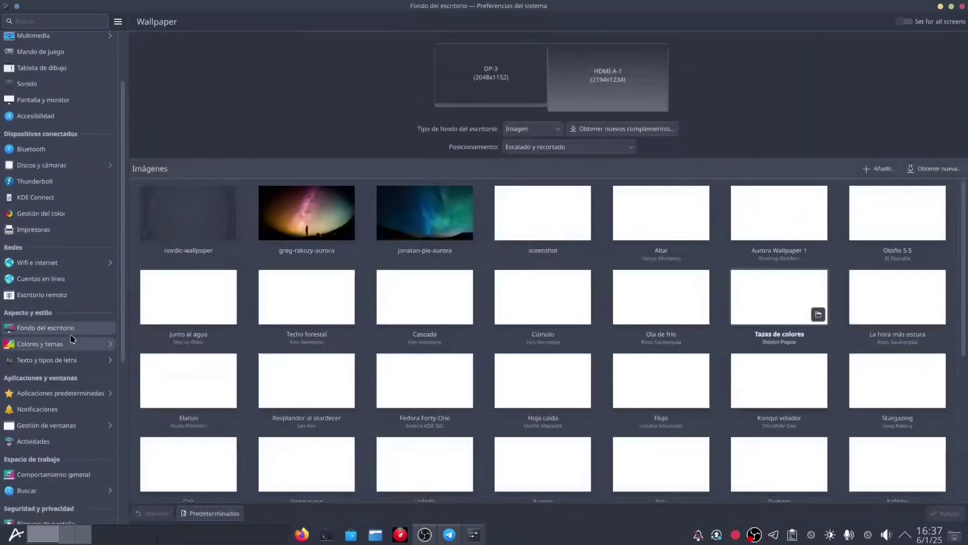
pyautogui.click(72, 343)
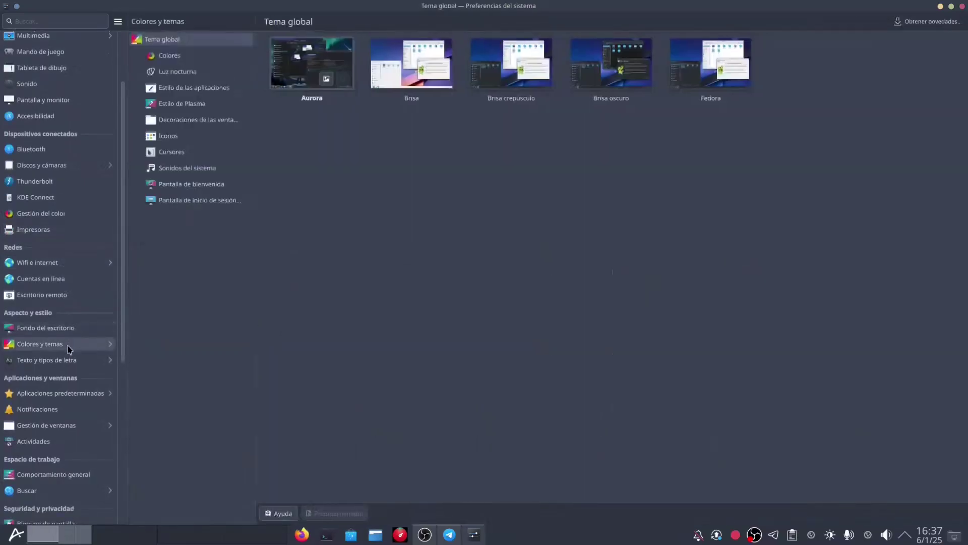
pyautogui.scroll(-3, 73, 353)
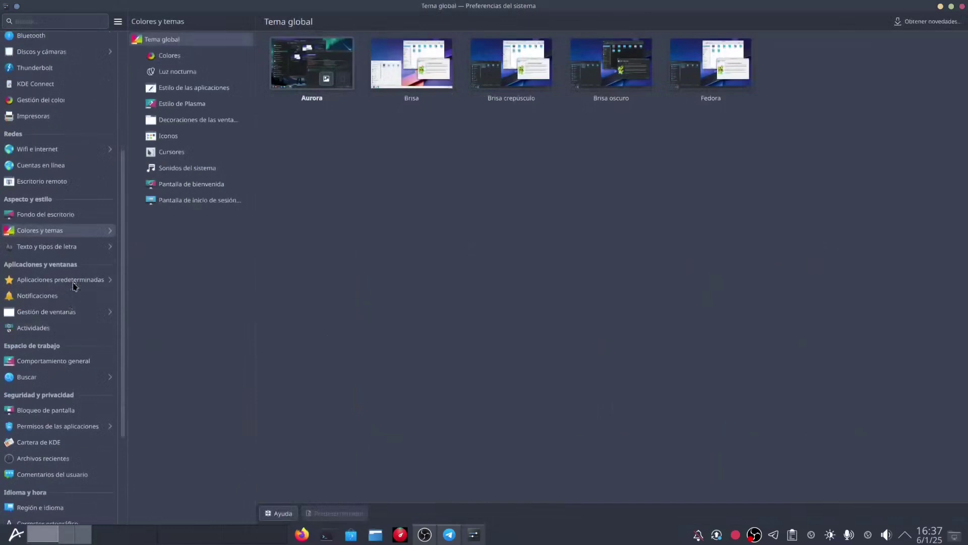
pyautogui.click(89, 247)
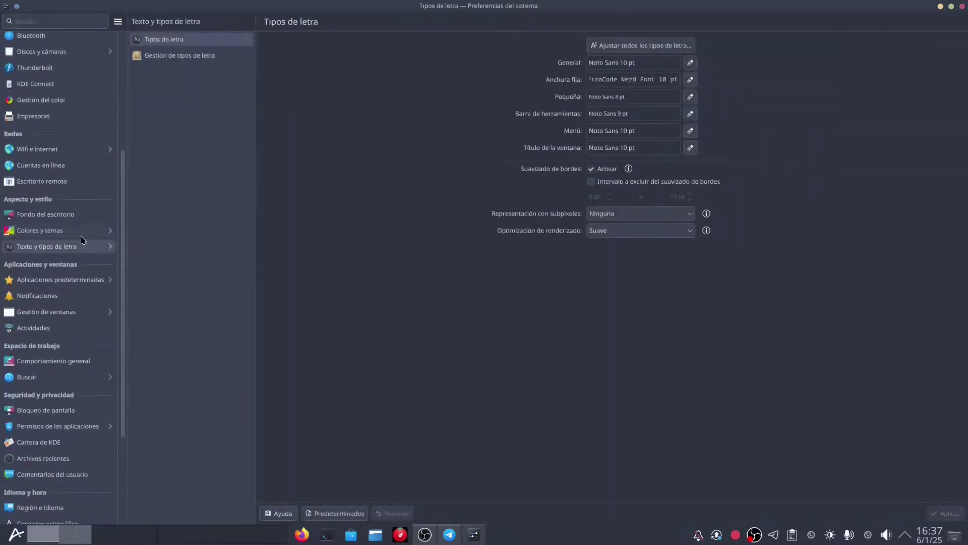
pyautogui.scroll(-2, 76, 237)
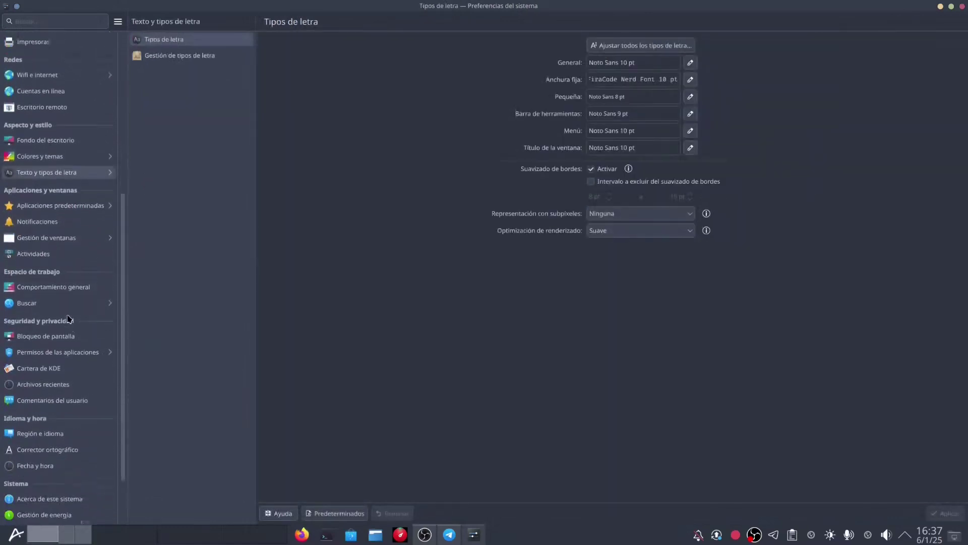
pyautogui.click(79, 201)
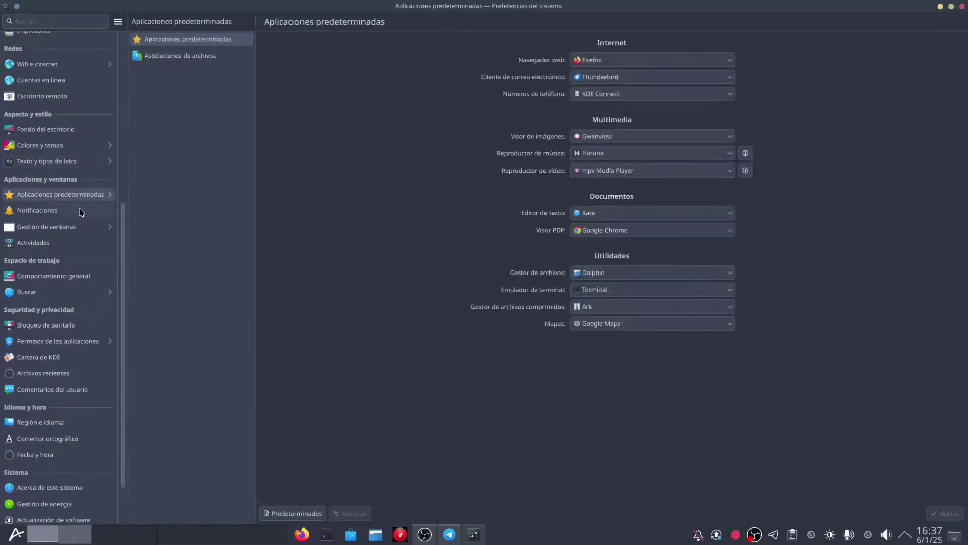
pyautogui.scroll(-1, 79, 212)
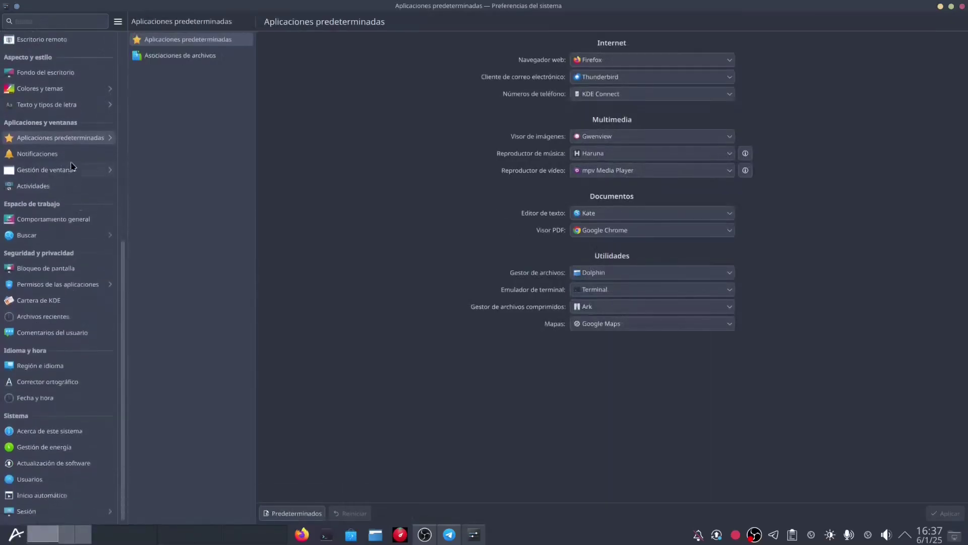
pyautogui.click(77, 170)
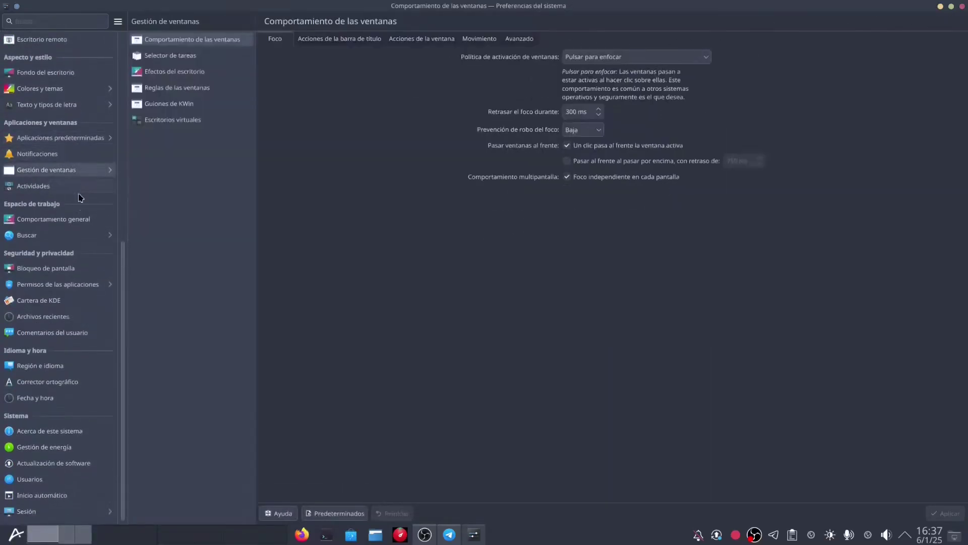
pyautogui.click(78, 190)
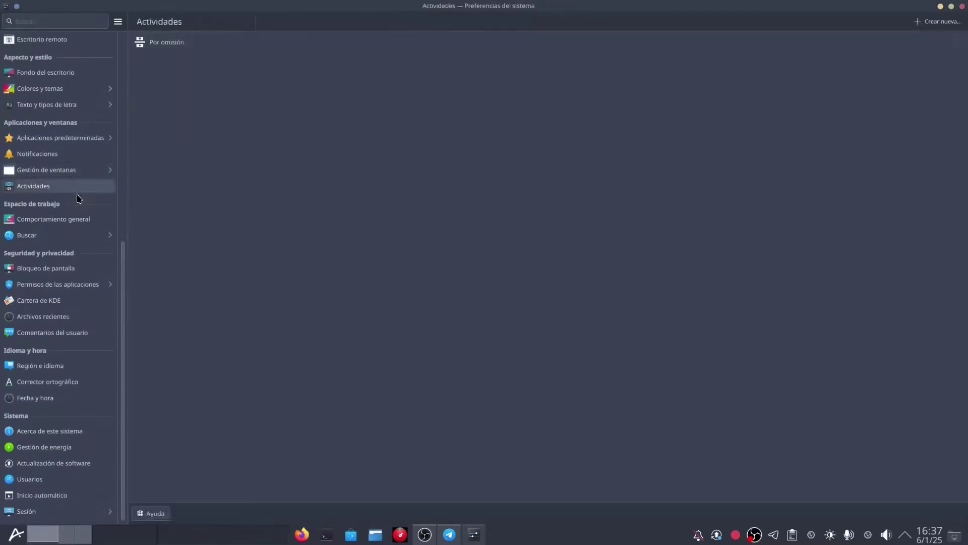
# Step: Browse general behaviour, file search, screen lock, permissions, KDE Wallet, feedback, region and spell checker pages
pyautogui.click(71, 225)
pyautogui.click(70, 234)
pyautogui.click(71, 267)
pyautogui.click(74, 281)
pyautogui.click(64, 298)
pyautogui.click(70, 313)
pyautogui.click(80, 330)
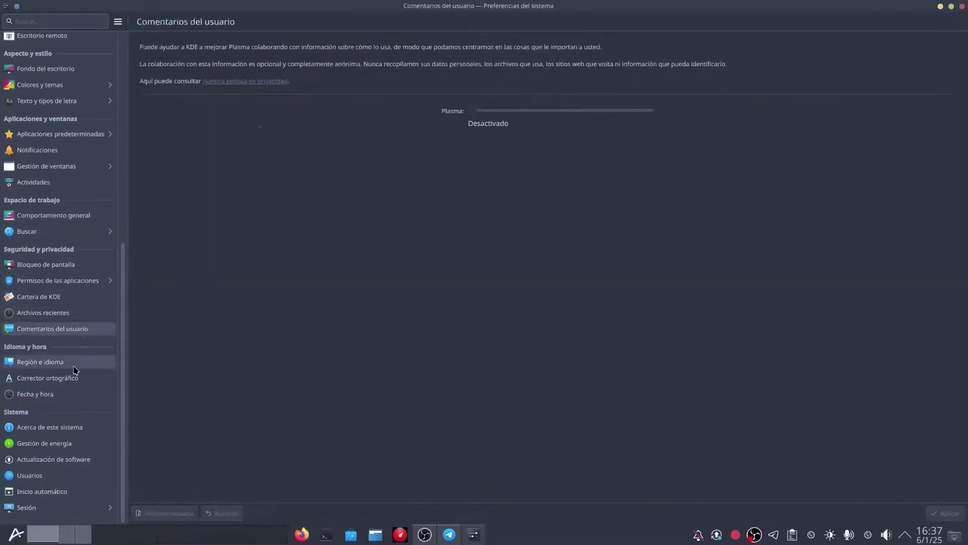
pyautogui.click(75, 364)
pyautogui.click(76, 383)
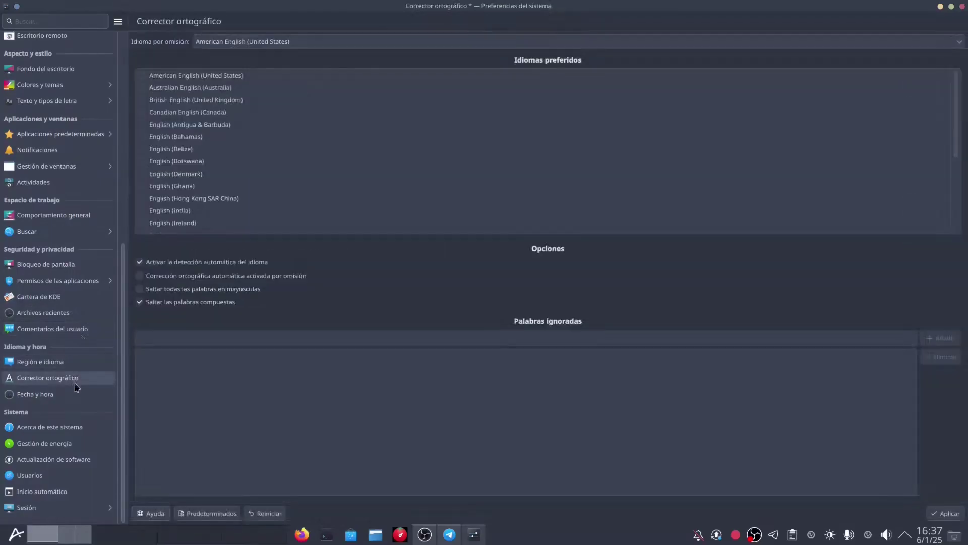
# Step: Discard the unsaved spell-checker changes and show the Acerca de este sistema page
pyautogui.click(76, 395)
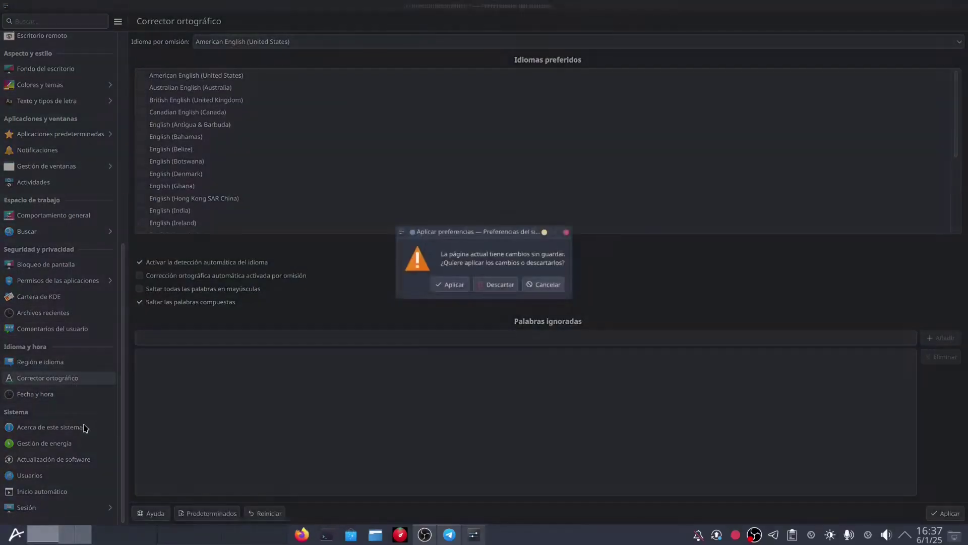
pyautogui.click(502, 284)
pyautogui.click(94, 433)
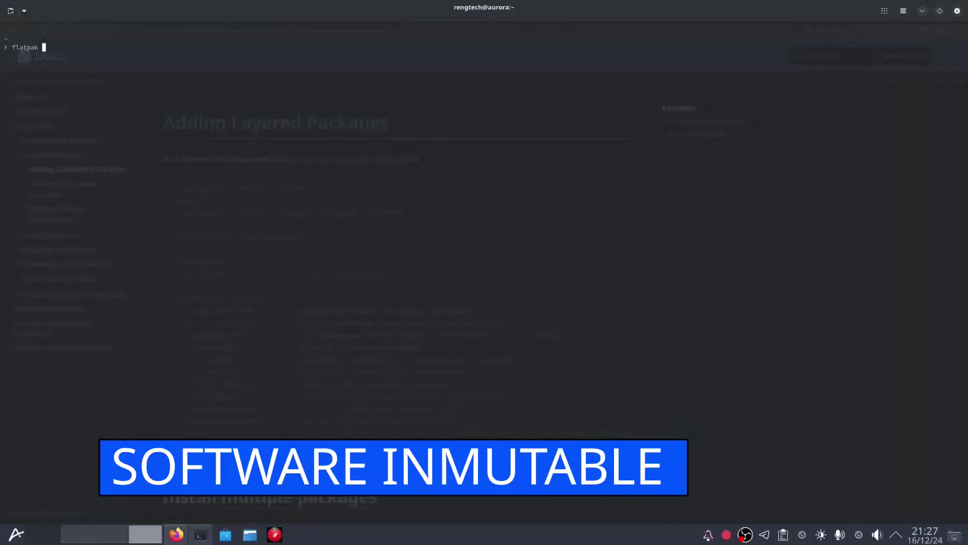
# Step: Run a flatpak install of krita, pick source 1, and shrink the terminal font
pyautogui.write('install')
pyautogui.hotkey('ctrl', '+')
pyautogui.hotkey('ctrl', '+')
pyautogui.hotkey('ctrl', '+')
pyautogui.hotkey('ctrl', '+')
pyautogui.hotkey('ctrl', '+')
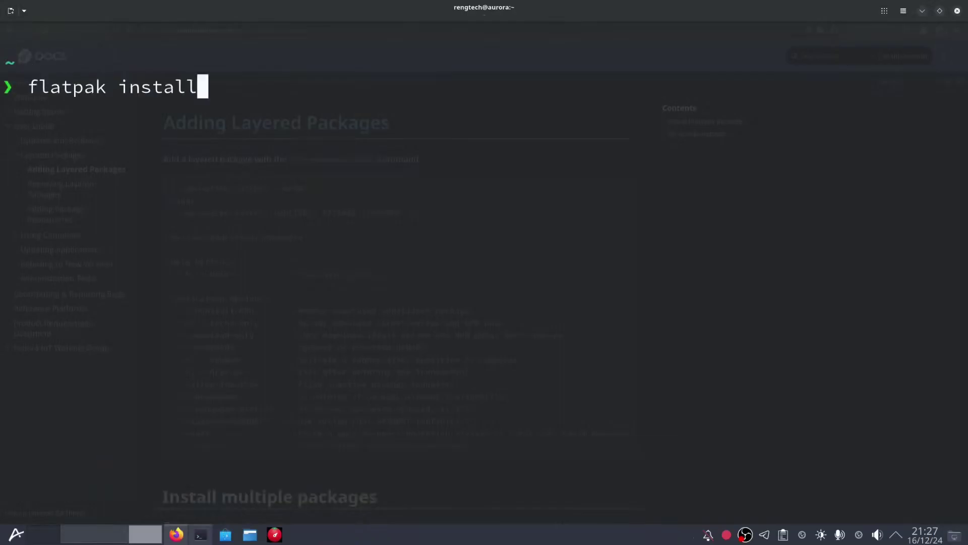
pyautogui.write('kri')
pyautogui.write('ta')
pyautogui.press('Return')
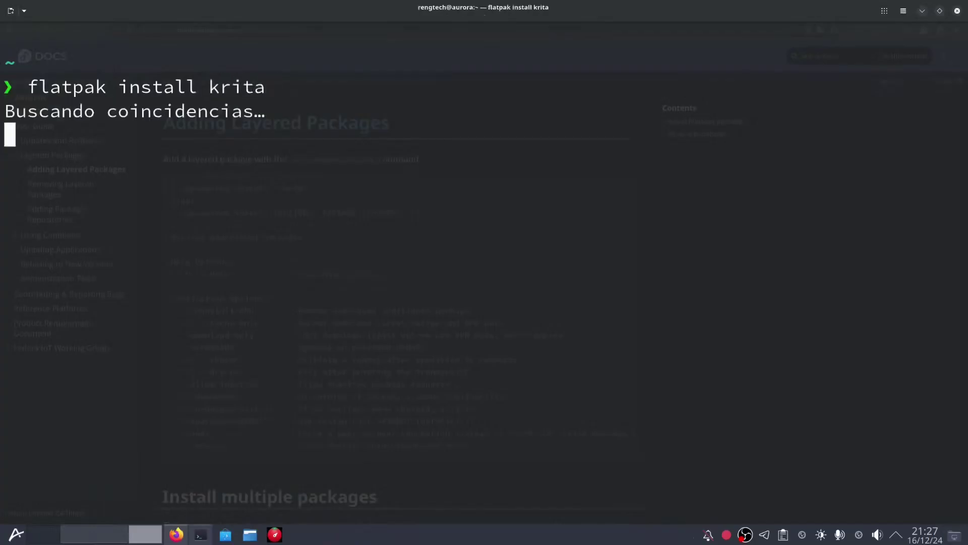
pyautogui.write('1')
pyautogui.press('Return')
pyautogui.press('Return')
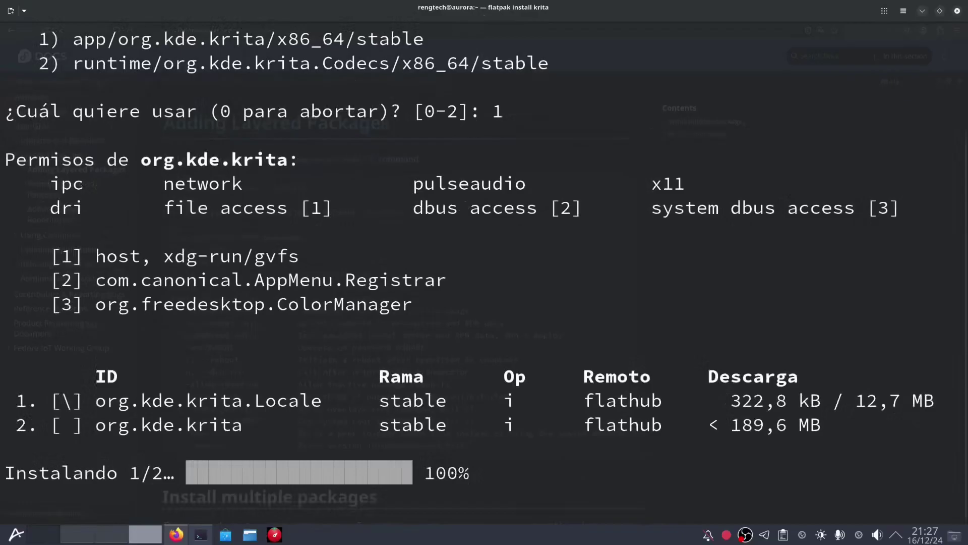
pyautogui.hotkey('ctrl', '-')
pyautogui.hotkey('ctrl', '-')
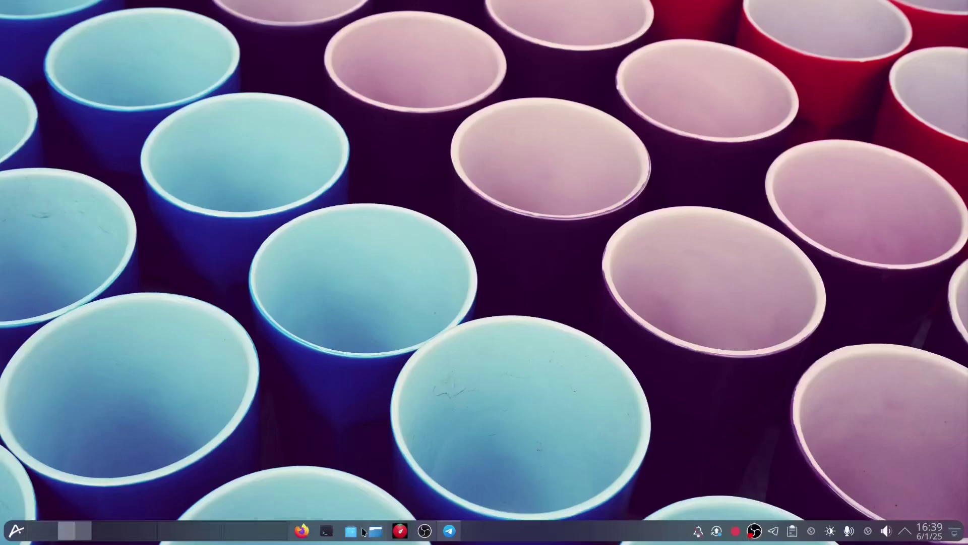
# Step: Launch Discover, maximize its window, and scroll through the Inicio page
pyautogui.moveTo(362, 531); pyautogui.dragTo(463, 295)
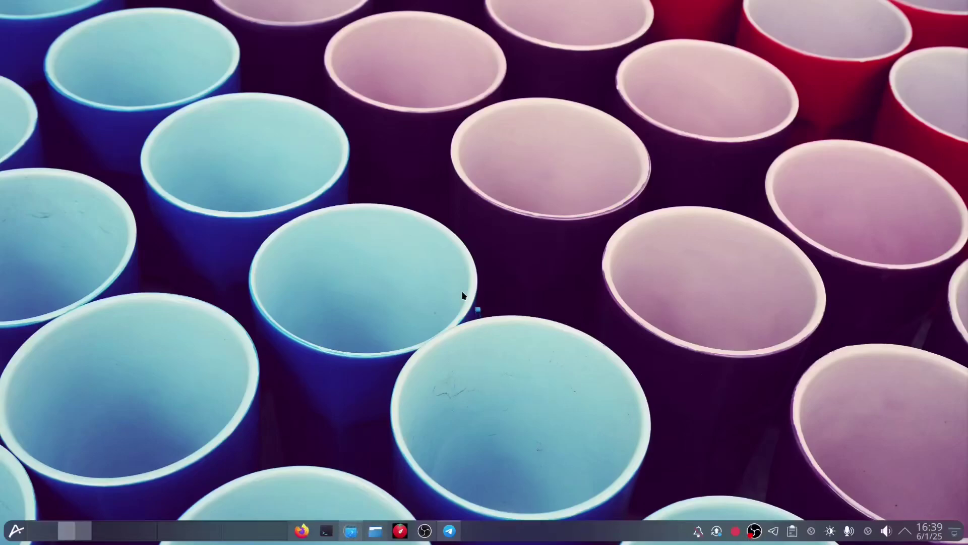
pyautogui.moveTo(464, 296); pyautogui.dragTo(463, 296)
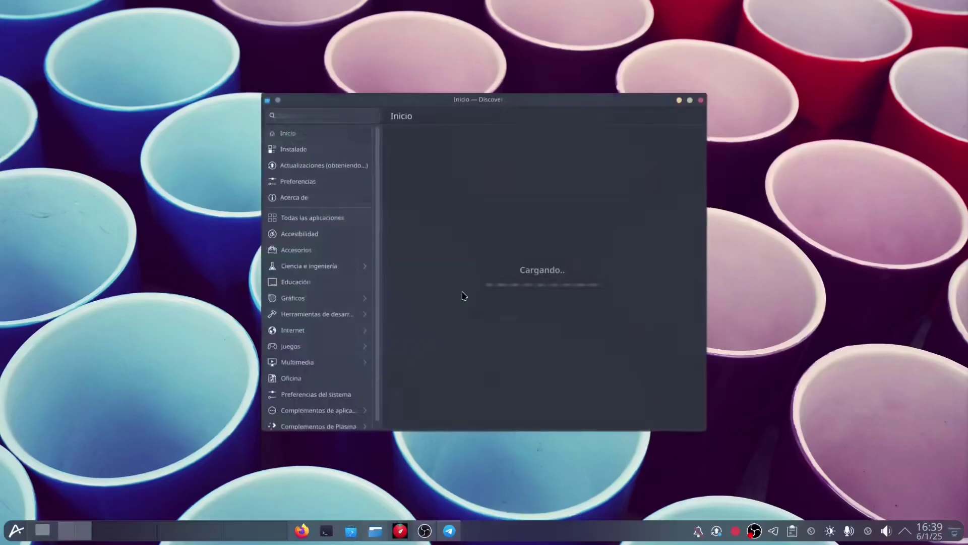
pyautogui.doubleClick(565, 104)
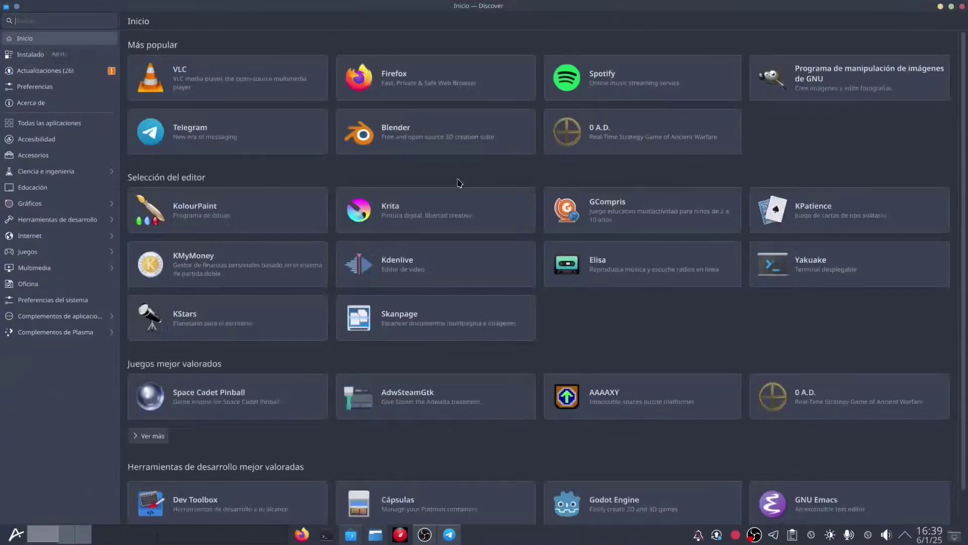
pyautogui.scroll(-4, 459, 182)
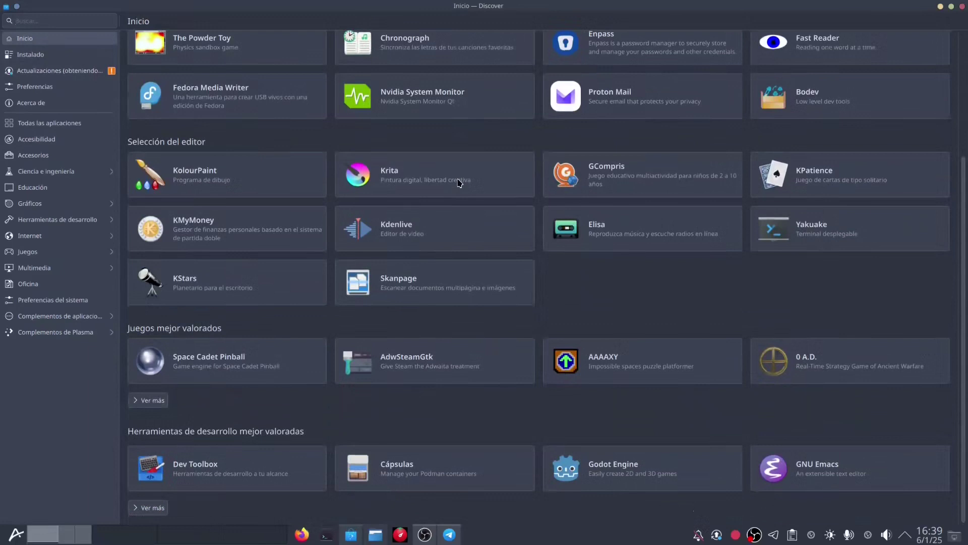
pyautogui.scroll(3, 542, 429)
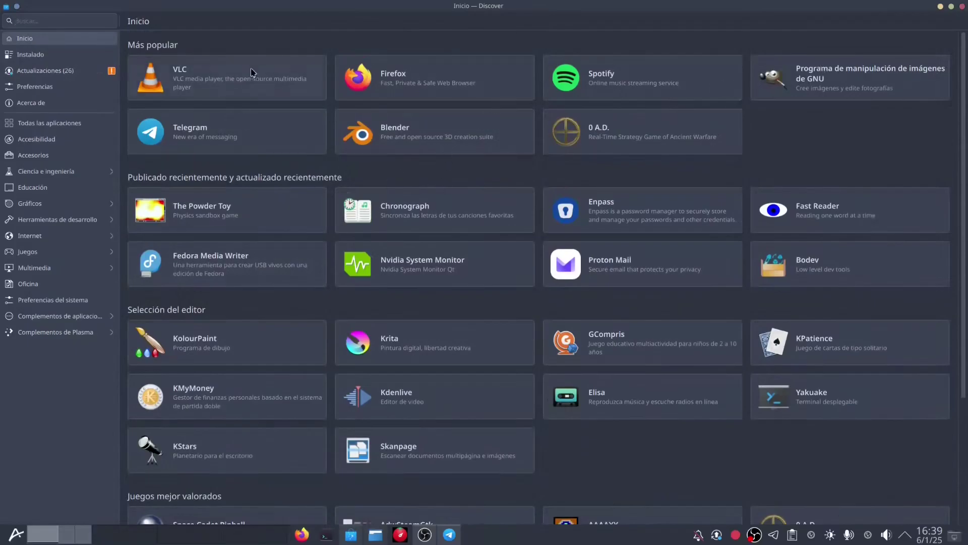
# Step: Install VLC from Flathub, then view installed apps and the 26 available updates
pyautogui.click(246, 96)
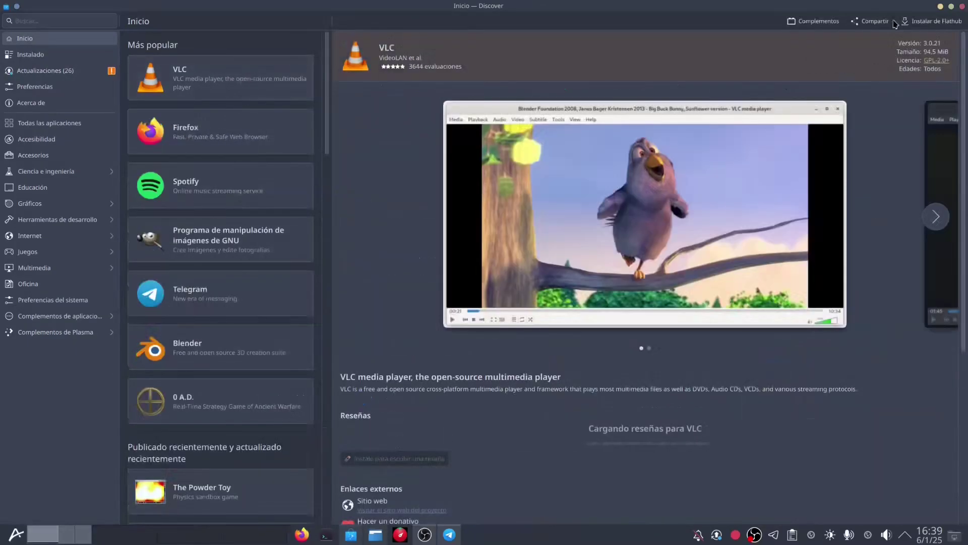
pyautogui.click(930, 22)
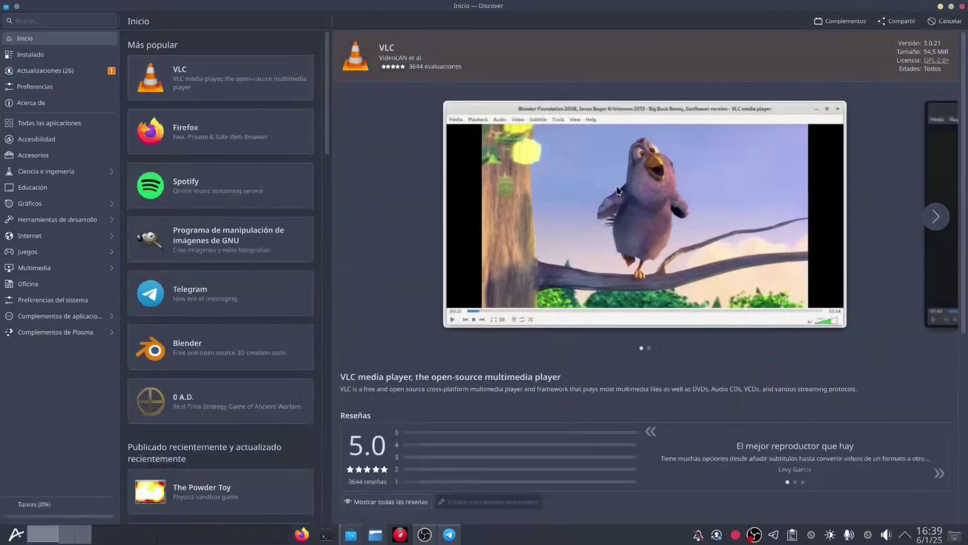
pyautogui.click(108, 59)
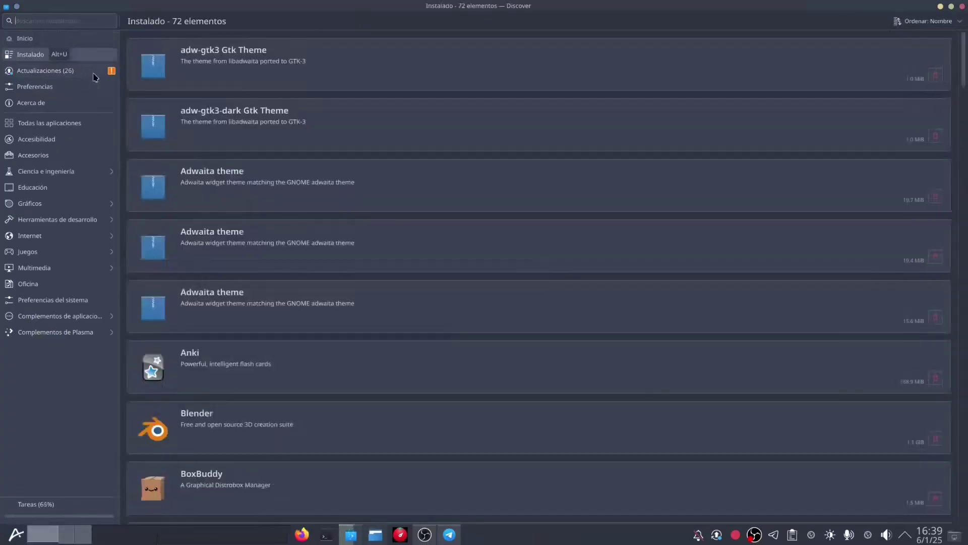
pyautogui.click(95, 74)
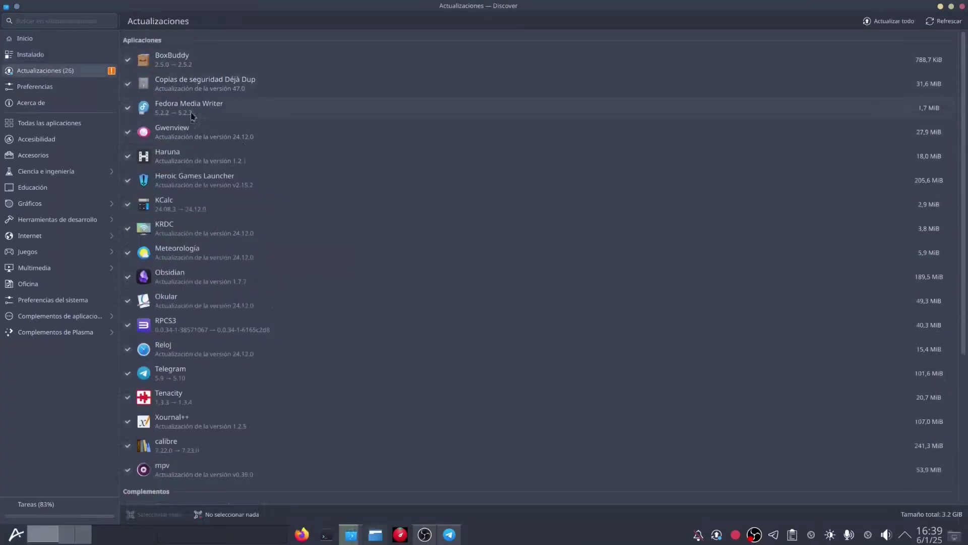
pyautogui.scroll(-3, 218, 280)
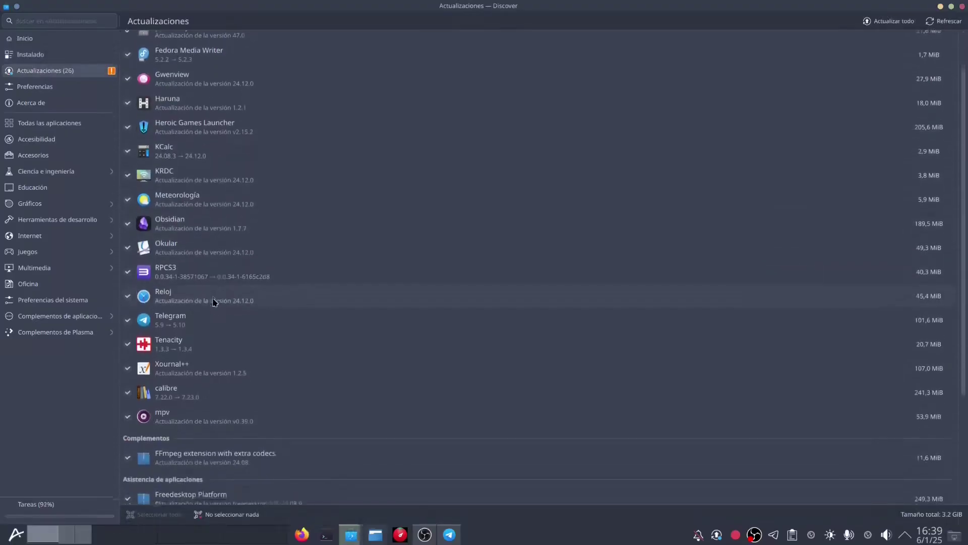
pyautogui.scroll(-5, 214, 302)
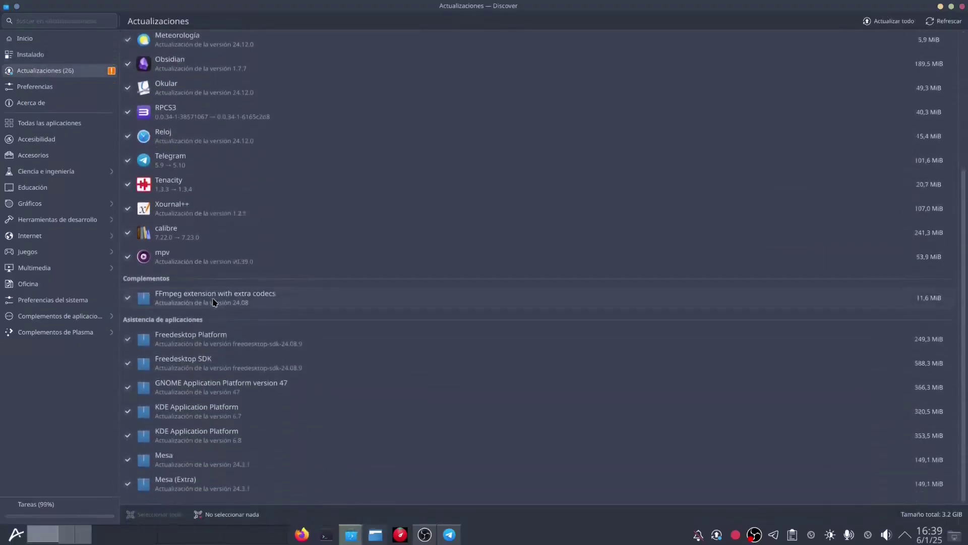
# Step: Browse sources, all applications, Accesibilidad, Accesorios and Ciencia e ingeniería, then go back
pyautogui.click(84, 89)
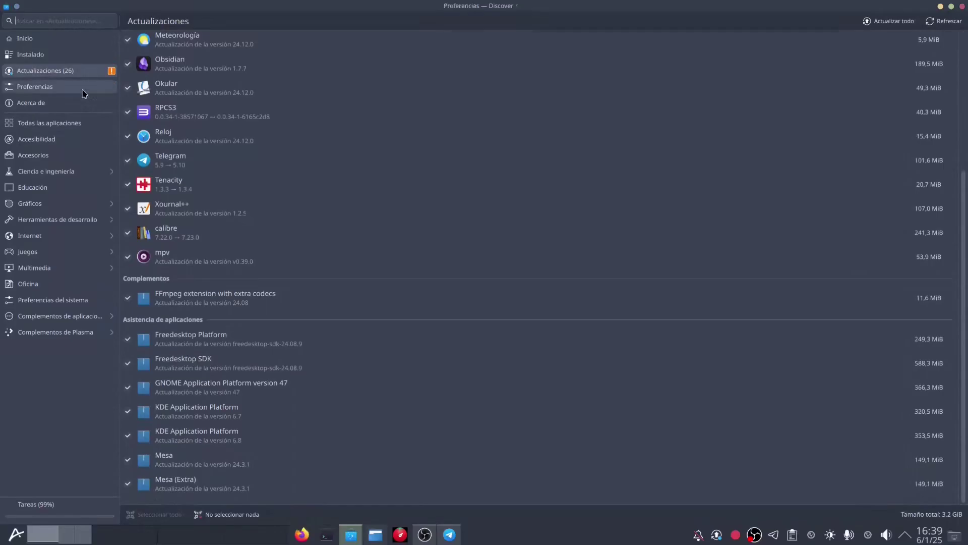
pyautogui.click(84, 127)
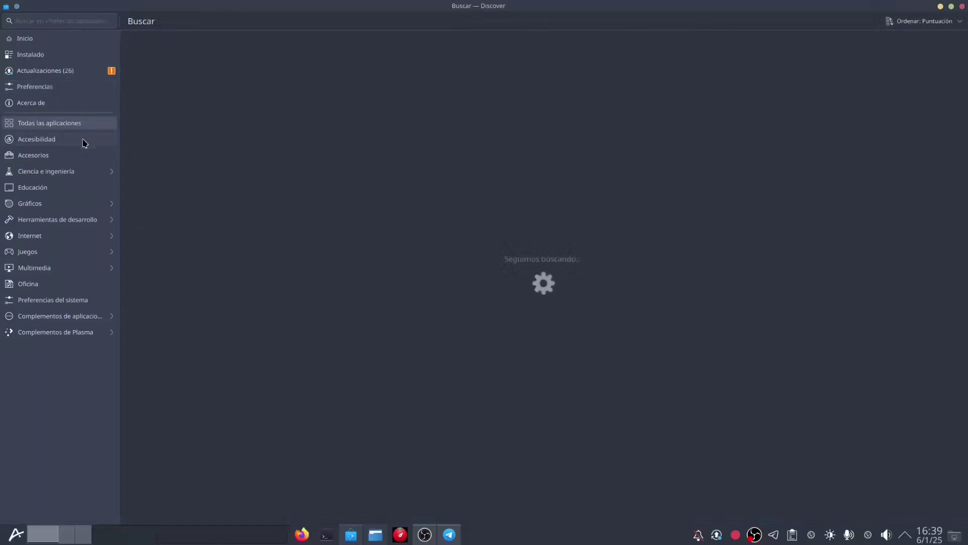
pyautogui.click(85, 143)
pyautogui.click(84, 155)
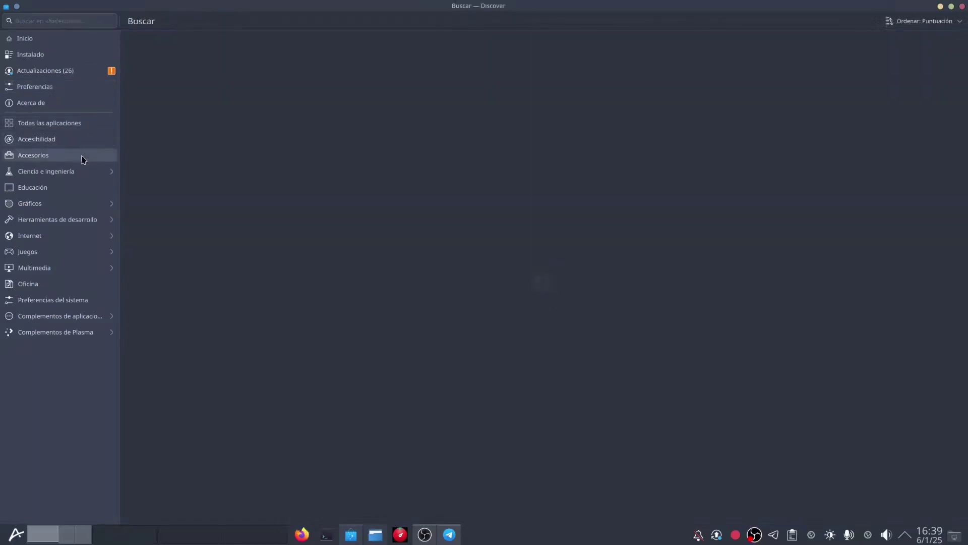
pyautogui.click(78, 174)
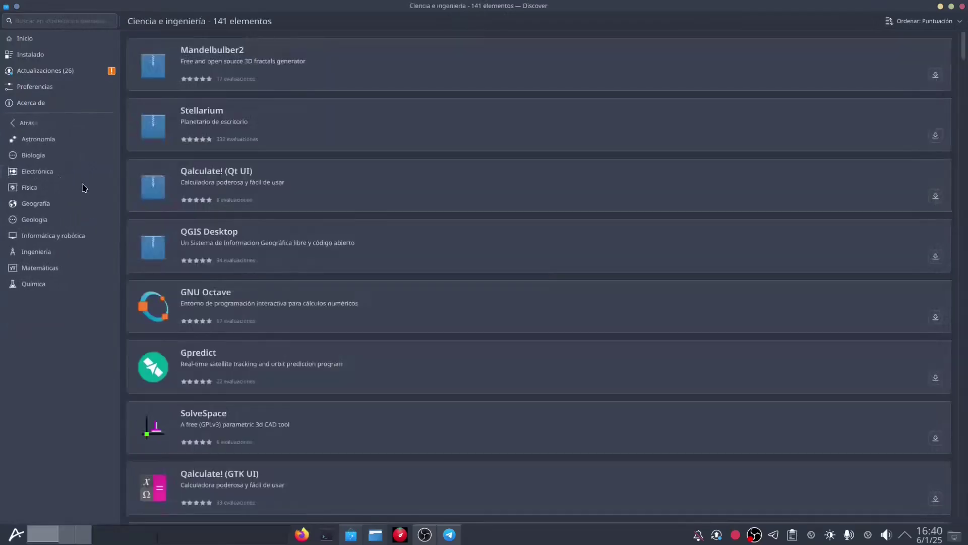
pyautogui.click(79, 122)
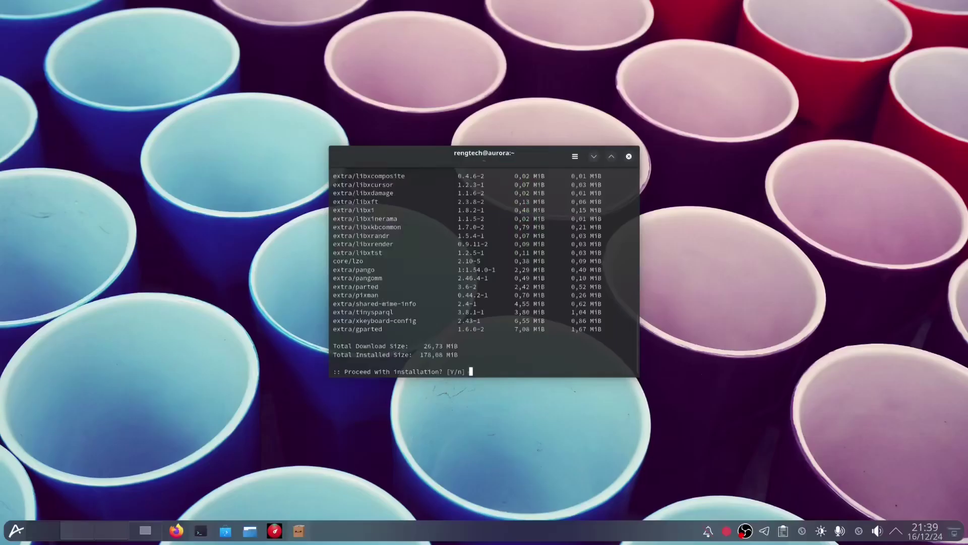
# Step: Confirm the gparted installation, maximize the terminal, and try launching gparted
pyautogui.write('y')
pyautogui.press('Return')
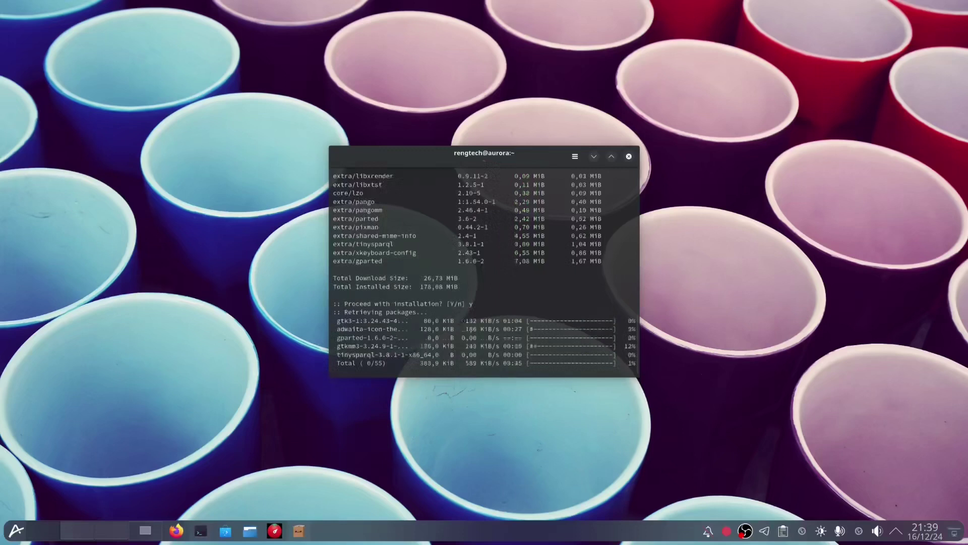
pyautogui.click(611, 156)
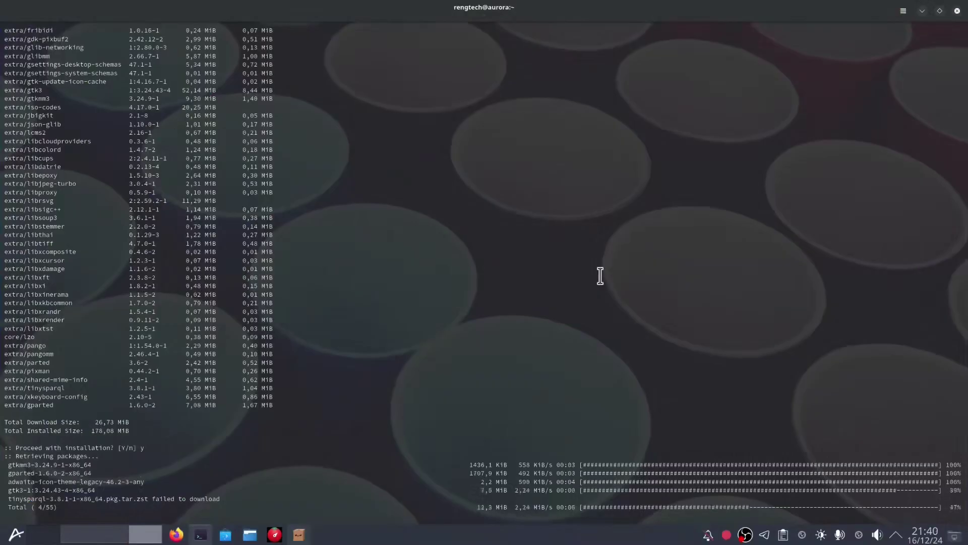
pyautogui.write('gparted')
pyautogui.press('Return')
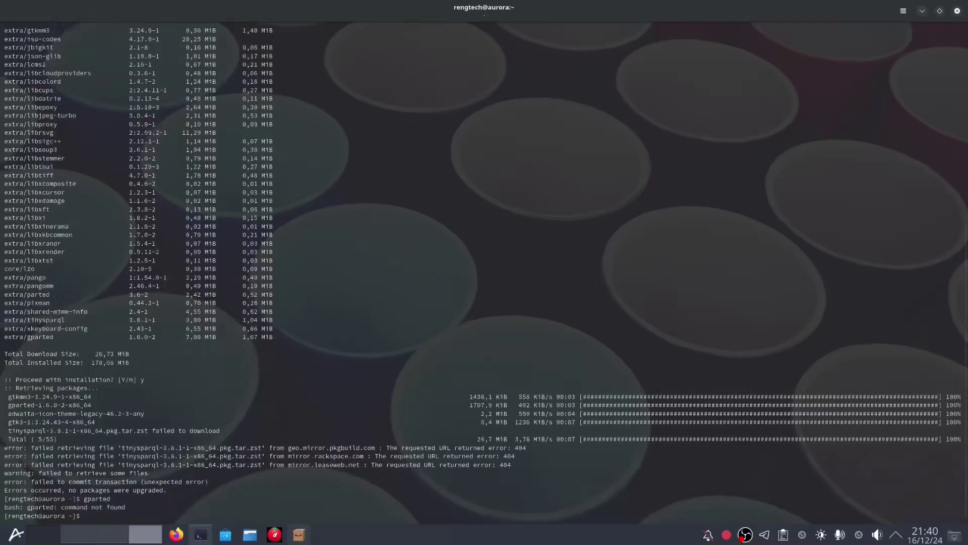
# Step: Try installing floorp, then install firefox with sudo pacman -S, accepting the default provider
pyautogui.press('Up')
pyautogui.press('Up')
pyautogui.press('BackSpace')
pyautogui.press('BackSpace')
pyautogui.press('BackSpace')
pyautogui.press('BackSpace')
pyautogui.write('loorp')
pyautogui.press('Return')
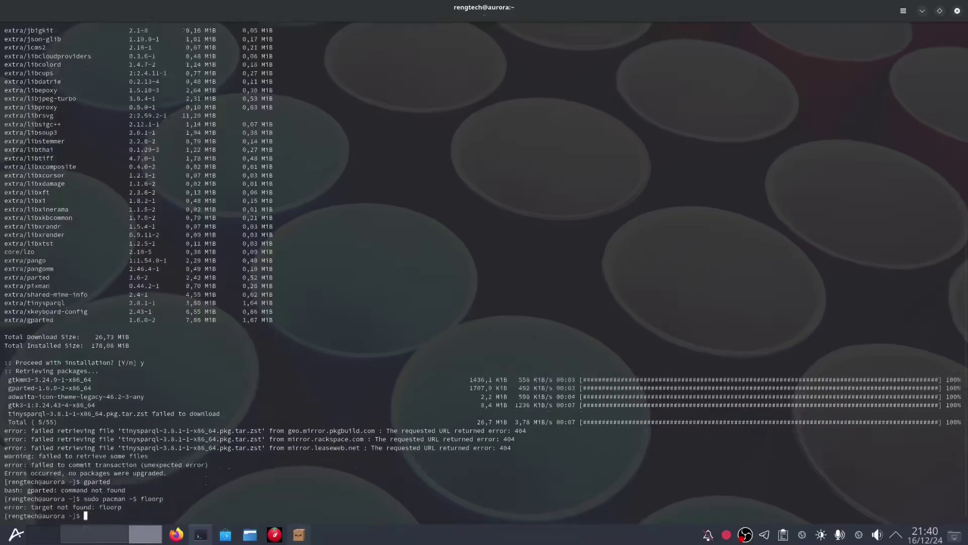
pyautogui.press('Up')
pyautogui.write('irefox')
pyautogui.press('Return')
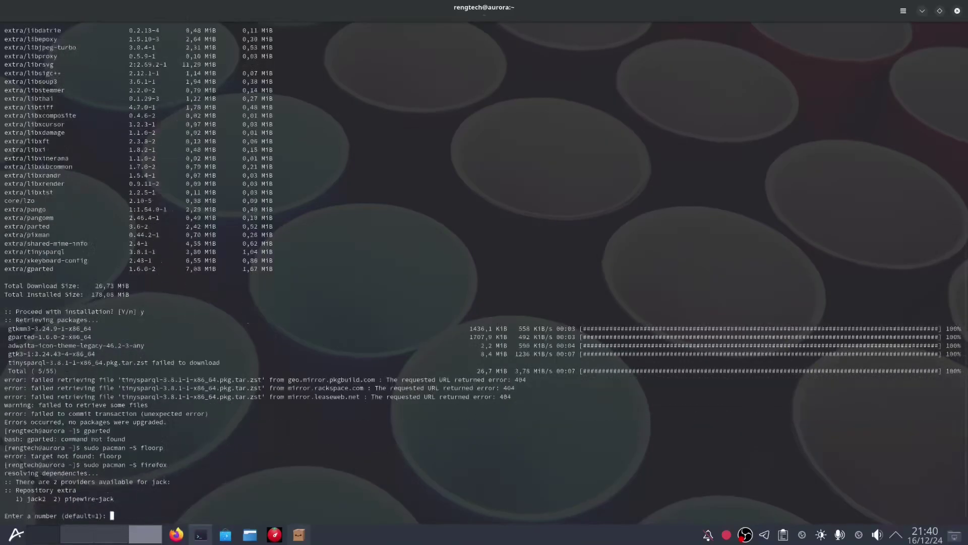
pyautogui.press('Return')
pyautogui.press('Return')
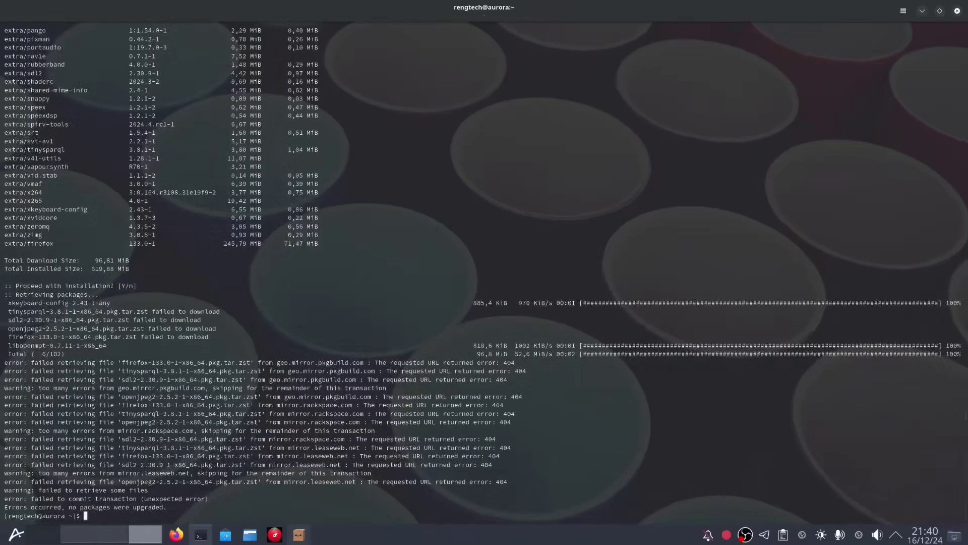
# Step: Clear the terminal and run yay to start a full system update
pyautogui.write('clear')
pyautogui.press('Return')
pyautogui.write('yay')
pyautogui.press('Return')
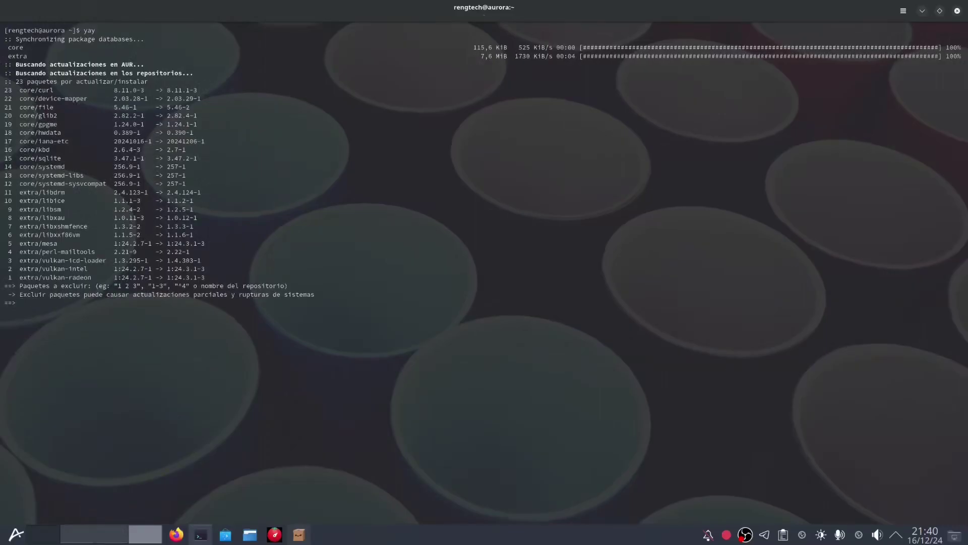
# Step: Accept all 24 yay package updates with no exclusions and confirm the installation
pyautogui.press('Return')
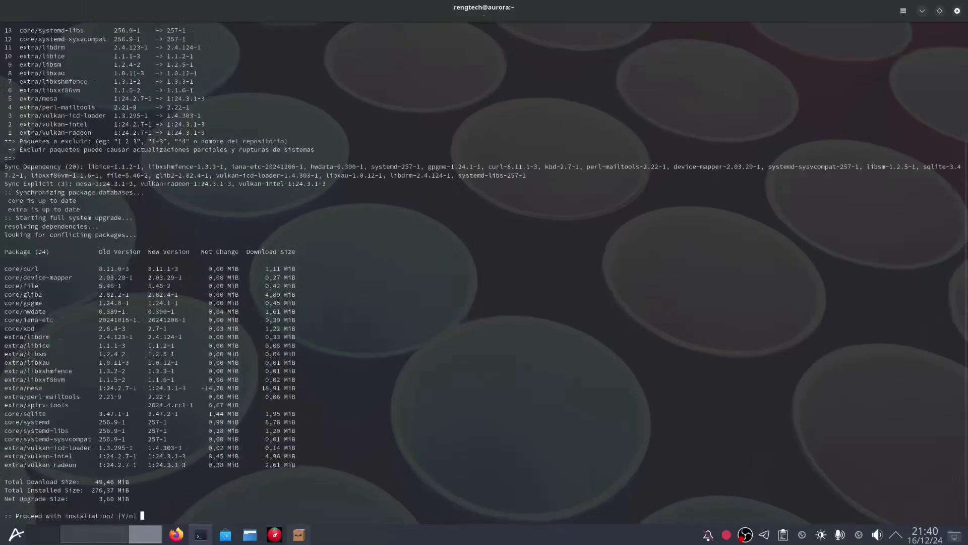
pyautogui.press('Return')
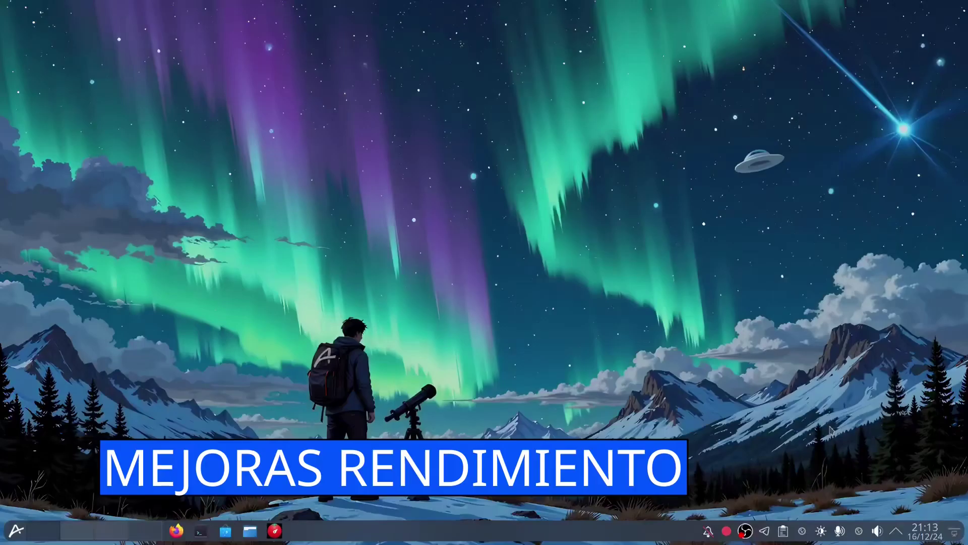
# Step: Open a new terminal, run fastfetch full screen and highlight the memory usage figure
pyautogui.hotkey('ctrl', 'alt', 't')
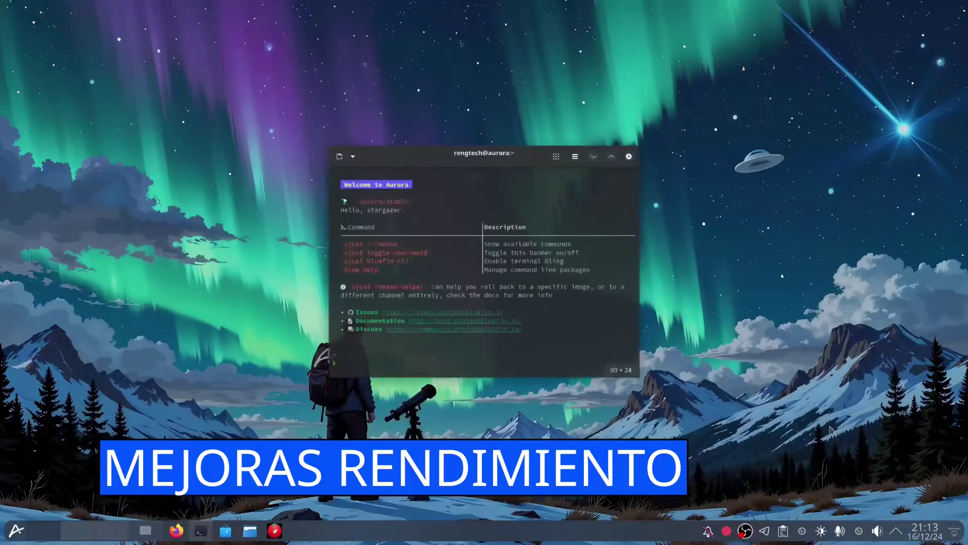
pyautogui.write('fastfetch')
pyautogui.press('Return')
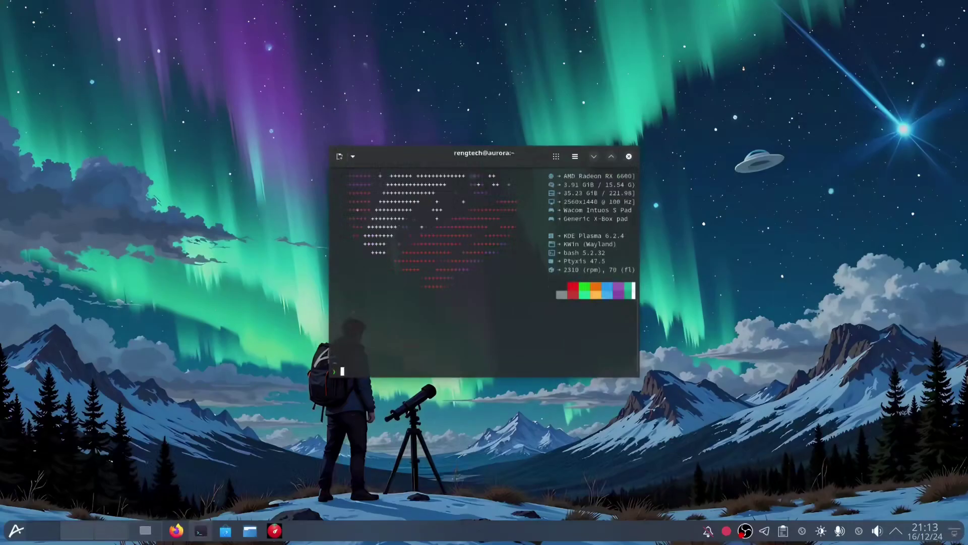
pyautogui.click(611, 156)
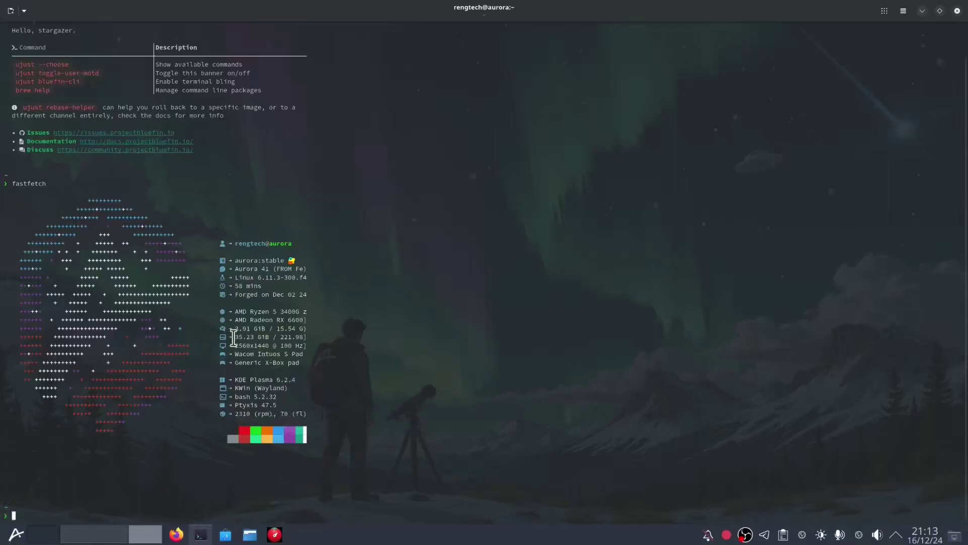
pyautogui.moveTo(235, 329); pyautogui.dragTo(307, 329)
pyautogui.click(205, 502)
# Step: Run htop, quit it, and highlight the fastfetch summary above the prompt
pyautogui.write('htop')
pyautogui.press('Return')
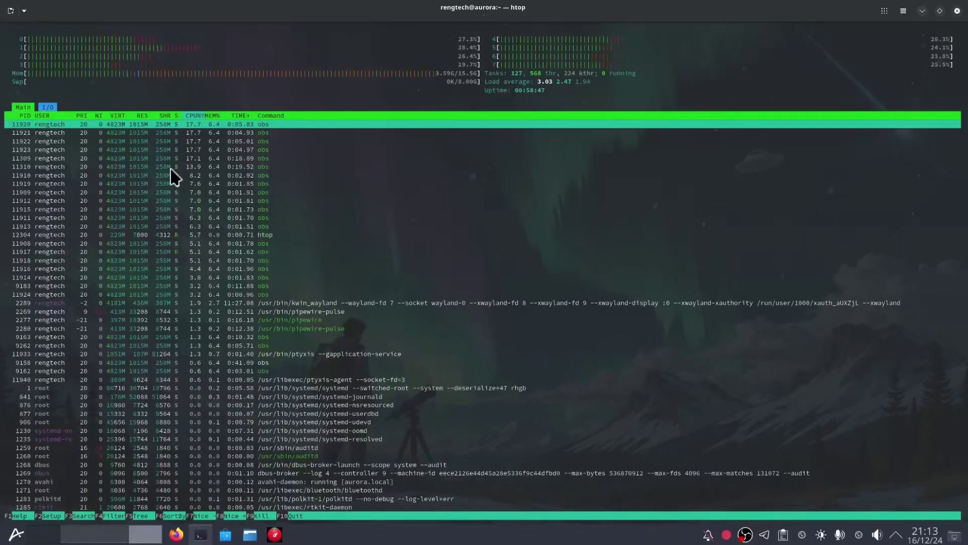
pyautogui.press('q')
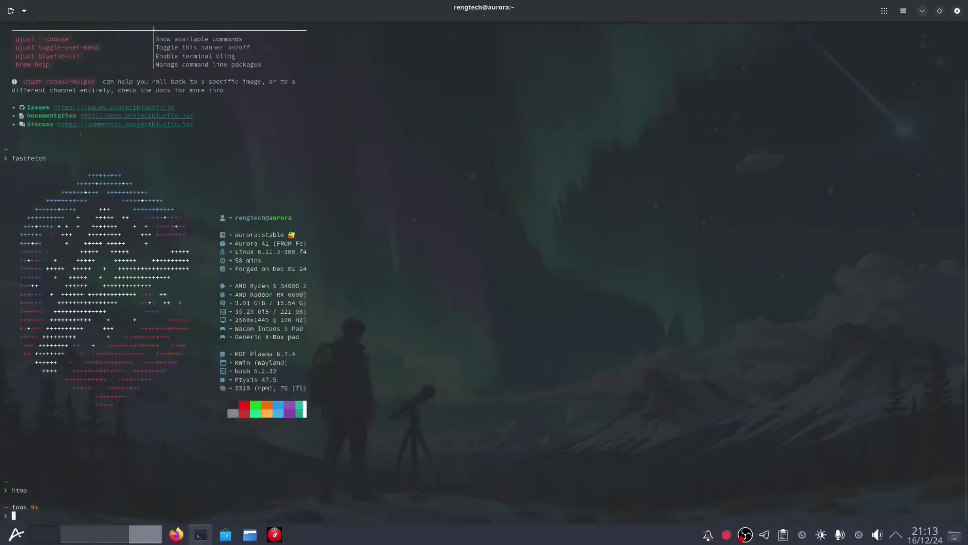
pyautogui.moveTo(380, 423); pyautogui.dragTo(6, 171)
pyautogui.click(373, 353)
# Step: Close the terminal and apply the Junto al agua wallpaper to the desktop
pyautogui.click(957, 11)
pyautogui.rightClick(430, 308)
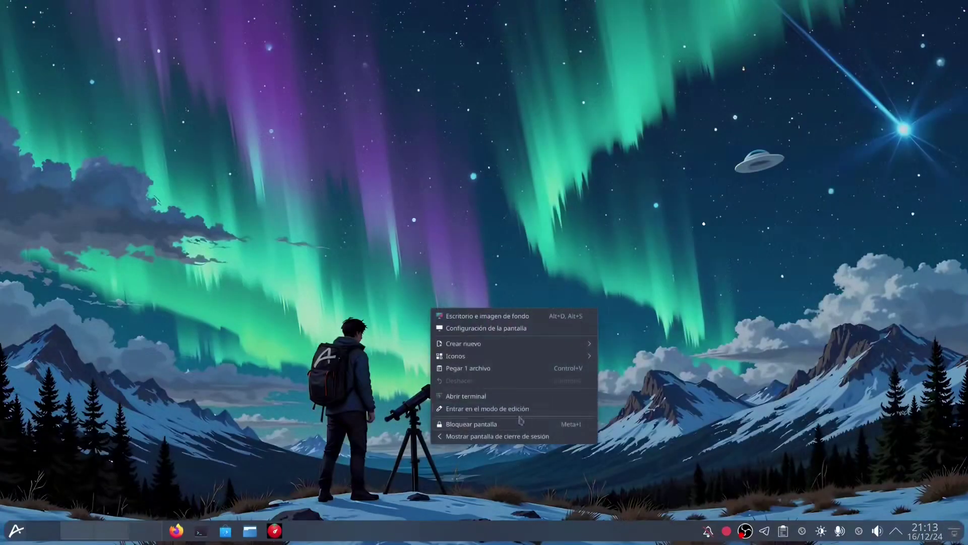
pyautogui.click(497, 316)
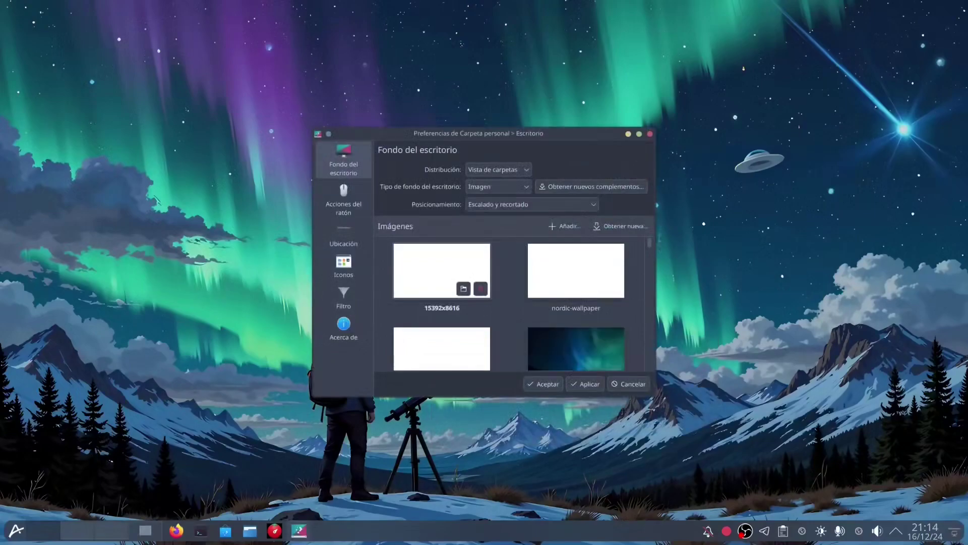
pyautogui.click(640, 133)
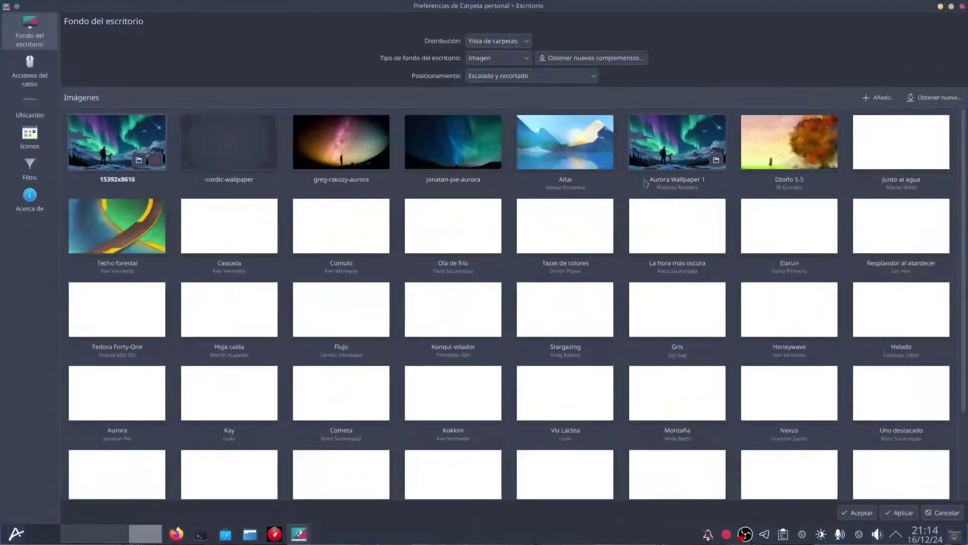
pyautogui.click(687, 187)
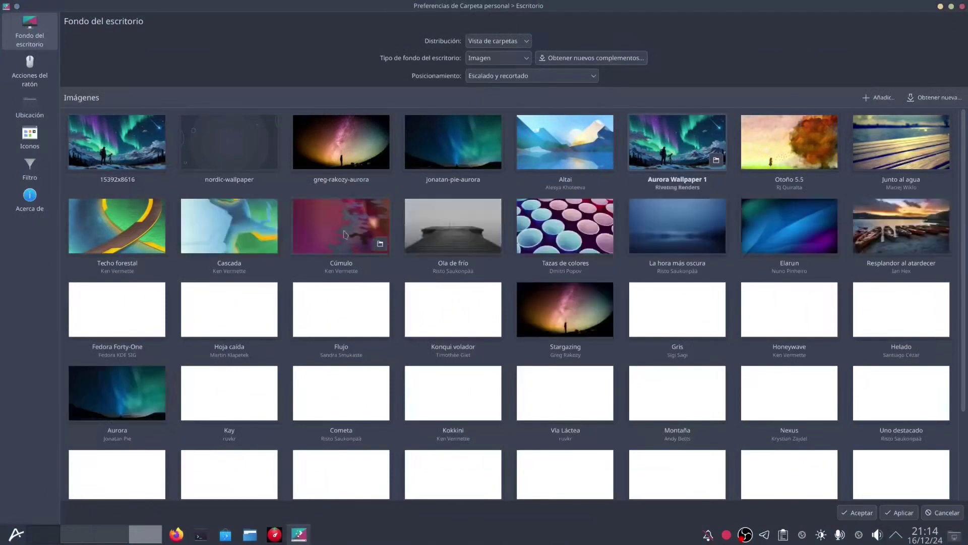
pyautogui.click(566, 234)
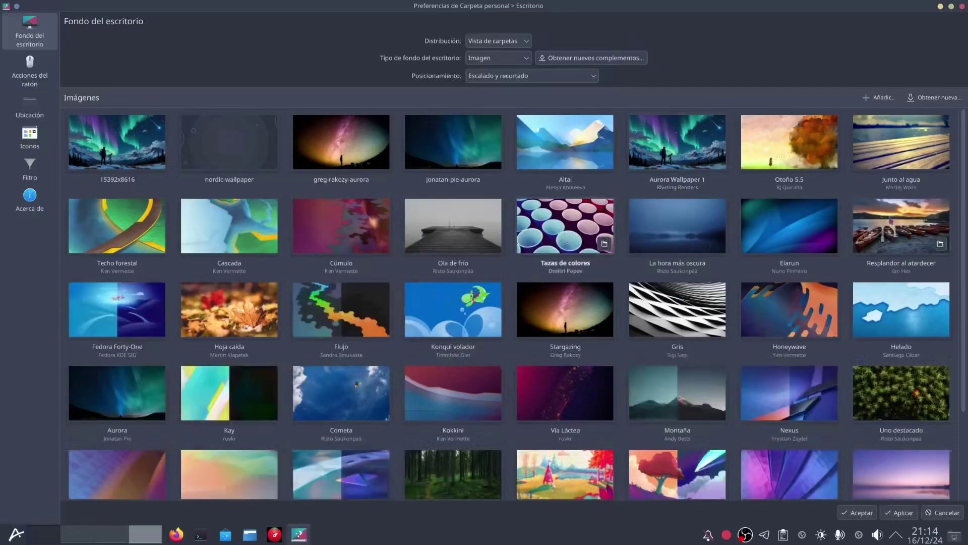
pyautogui.click(901, 142)
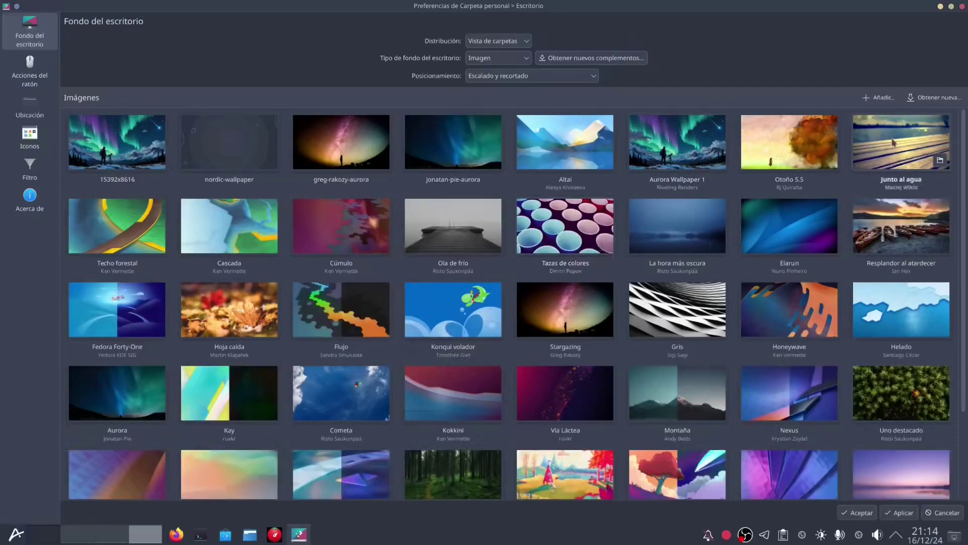
pyautogui.click(892, 513)
pyautogui.click(962, 6)
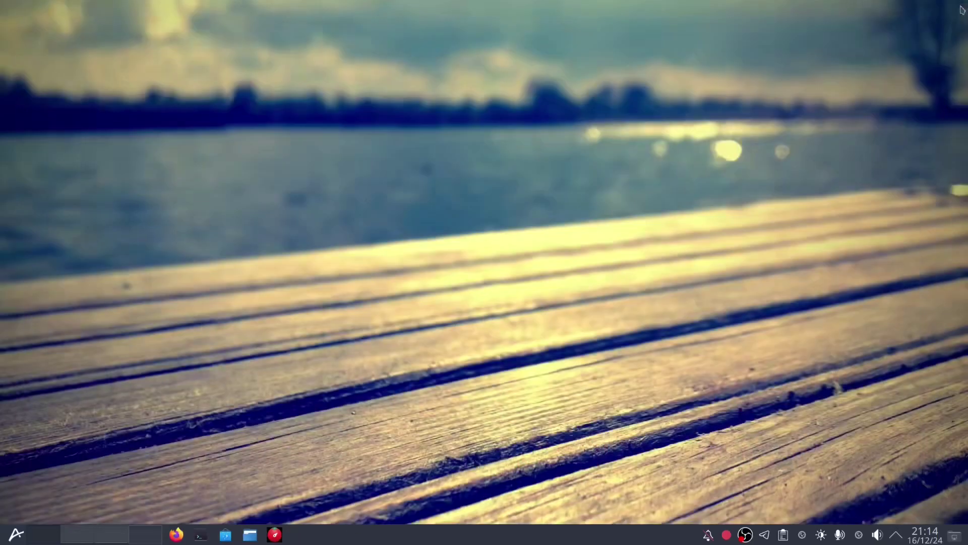
# Step: Switch the desktop wallpaper to Tazas de colores and apply it
pyautogui.rightClick(532, 285)
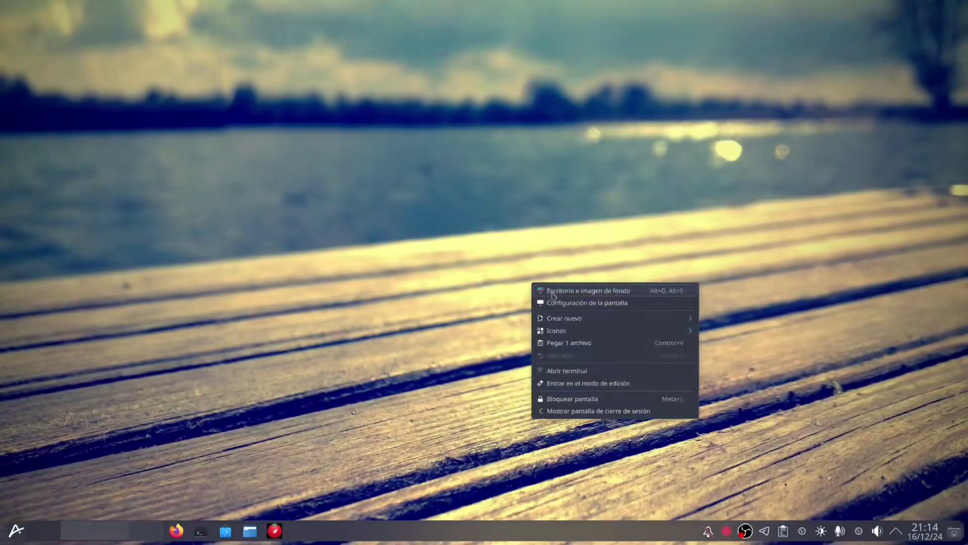
pyautogui.click(553, 291)
pyautogui.scroll(-3, 494, 326)
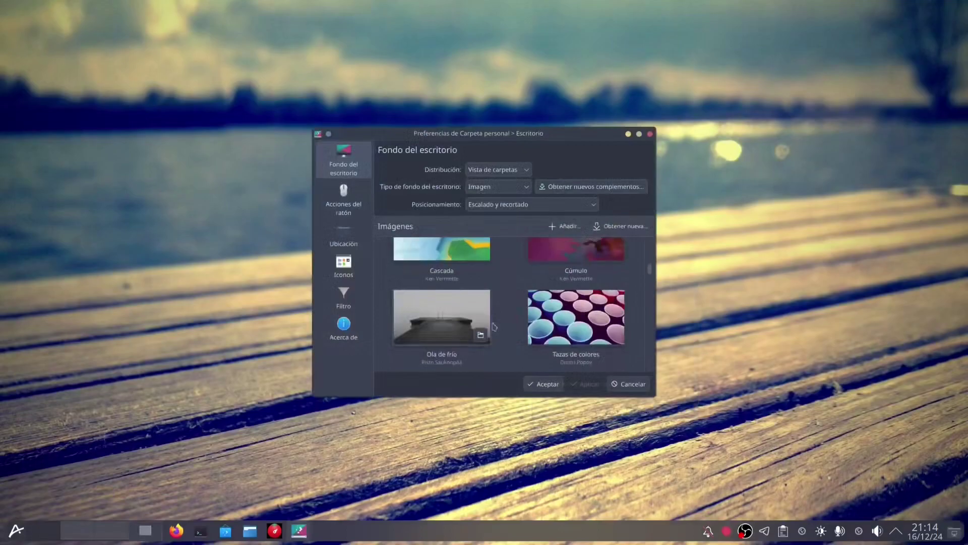
pyautogui.scroll(-1, 494, 326)
pyautogui.click(576, 271)
pyautogui.click(588, 383)
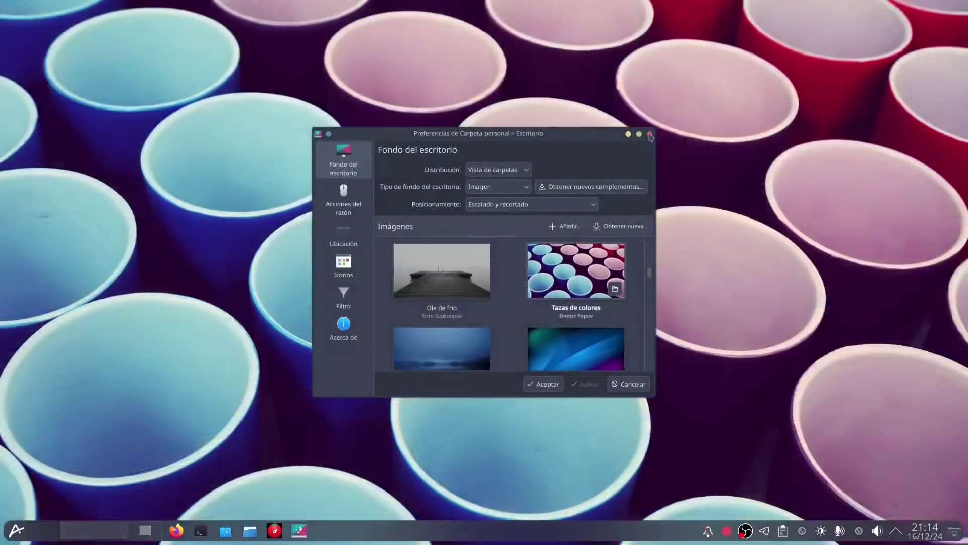
pyautogui.click(650, 134)
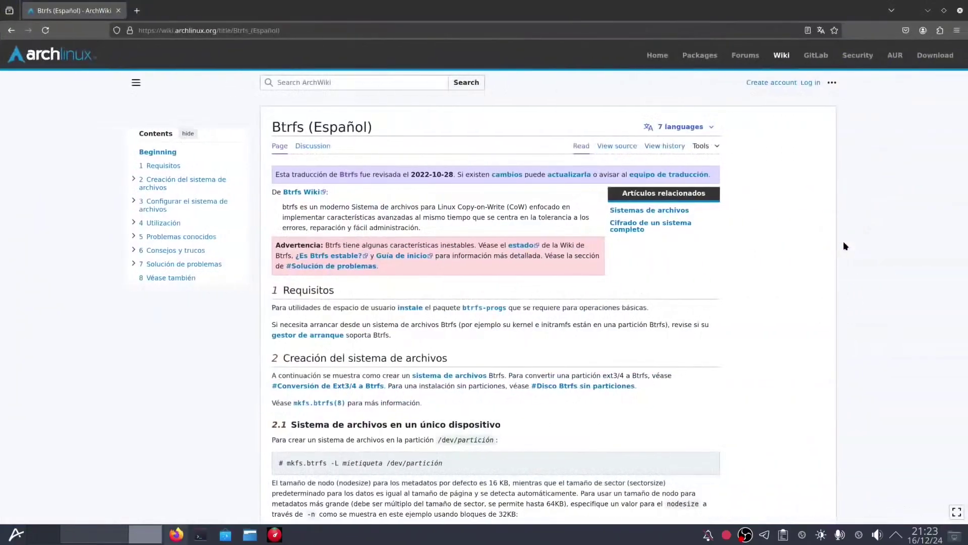
# Step: Show the ArchWiki Btrfs article full screen and highlight its opening description
pyautogui.hotkey('alt', 'Tab')
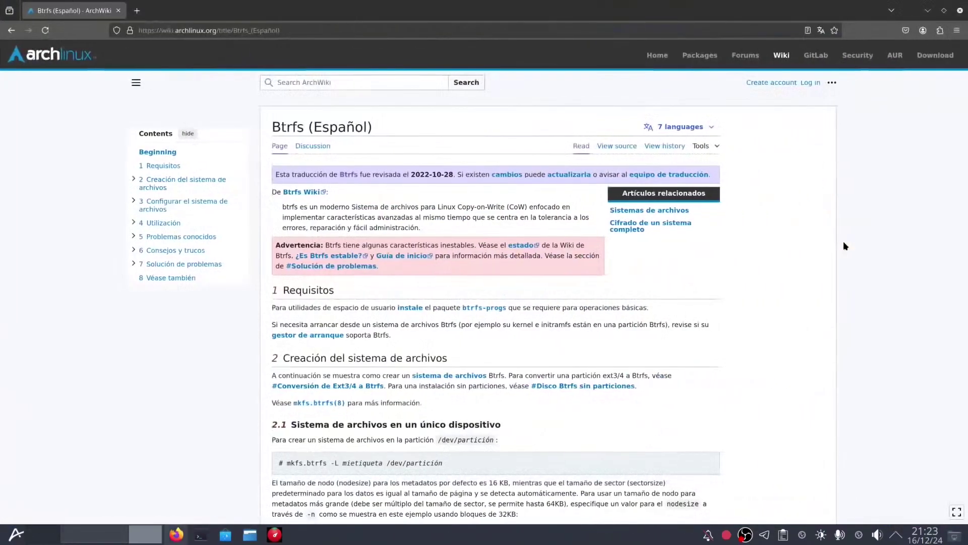
pyautogui.press('F11')
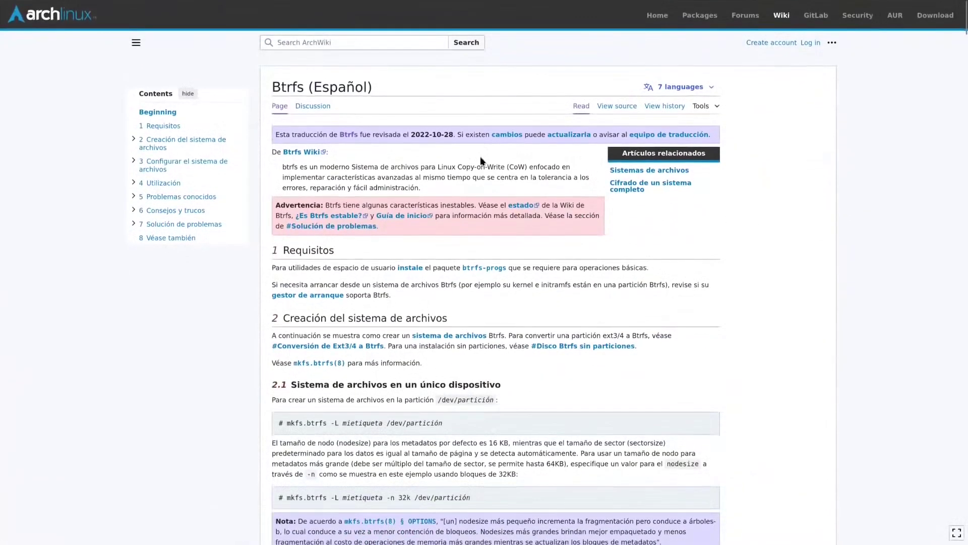
pyautogui.scroll(-2, 454, 160)
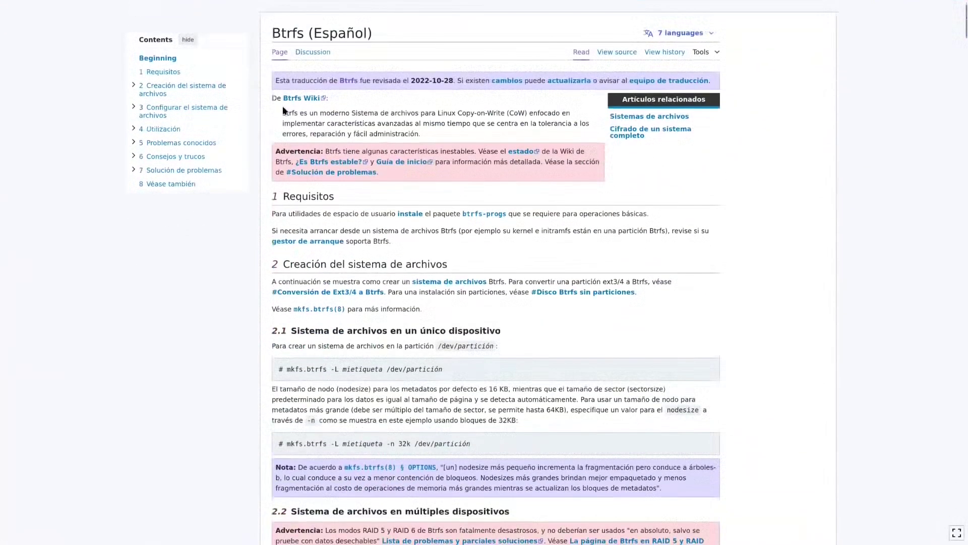
pyautogui.moveTo(283, 113); pyautogui.dragTo(528, 133)
pyautogui.click(558, 133)
# Step: Skim down through the article's sections 2–4, then scroll back up
pyautogui.scroll(-4, 559, 135)
pyautogui.scroll(-6, 562, 135)
pyautogui.scroll(-6, 560, 132)
pyautogui.scroll(-6, 560, 134)
pyautogui.scroll(-5, 560, 132)
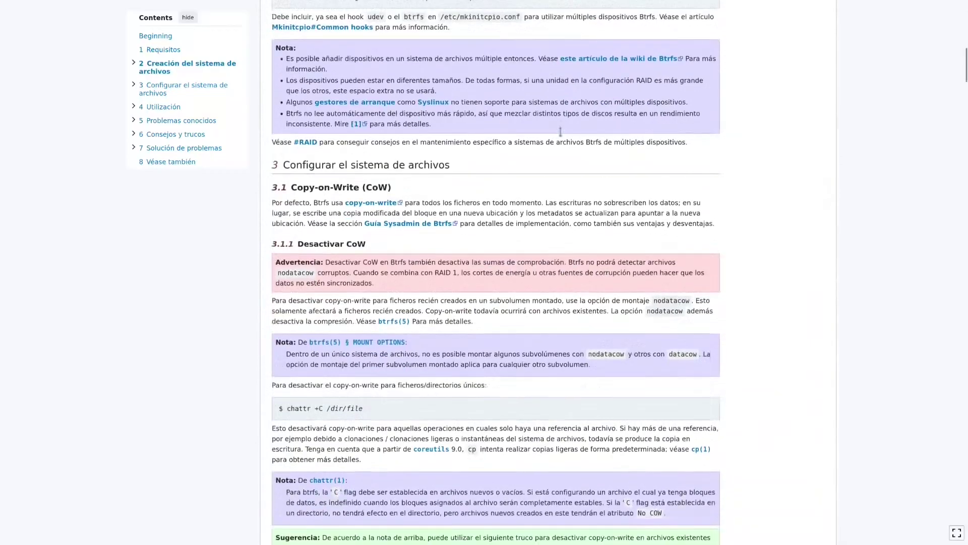
pyautogui.scroll(-3, 560, 133)
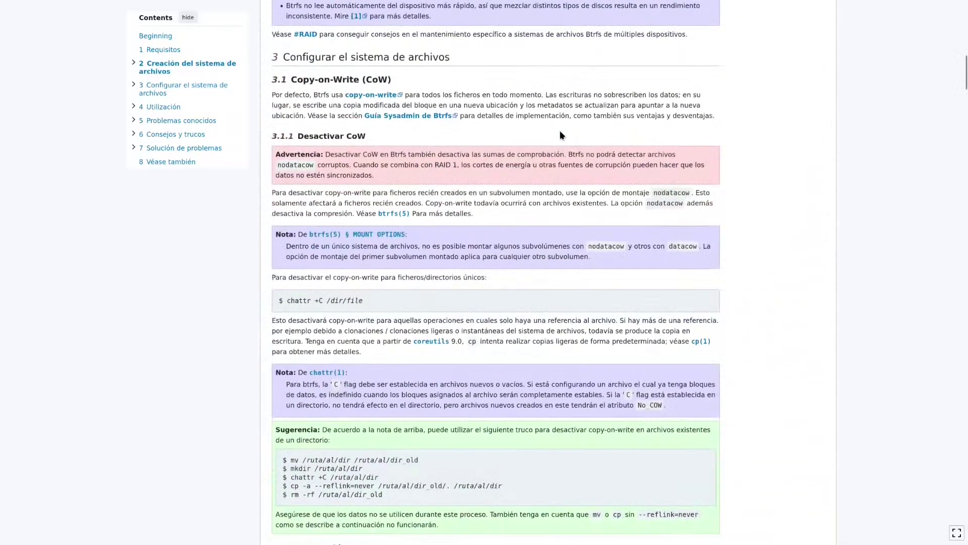
pyautogui.scroll(-6, 561, 136)
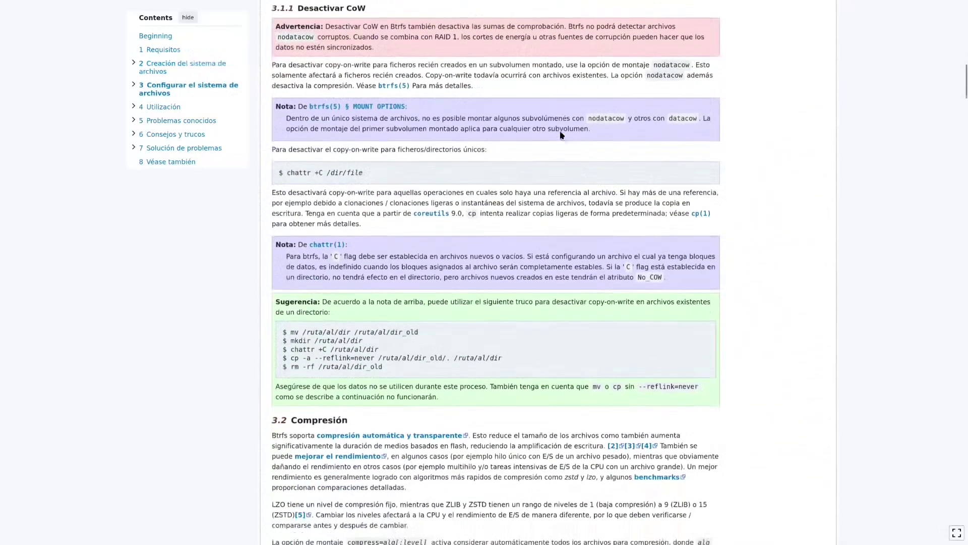
pyautogui.scroll(-13, 562, 135)
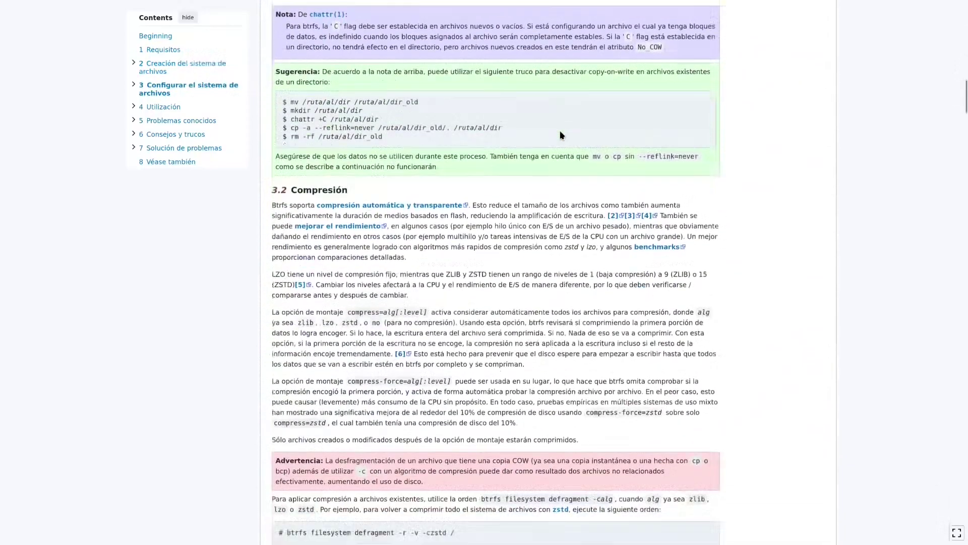
pyautogui.scroll(-11, 561, 135)
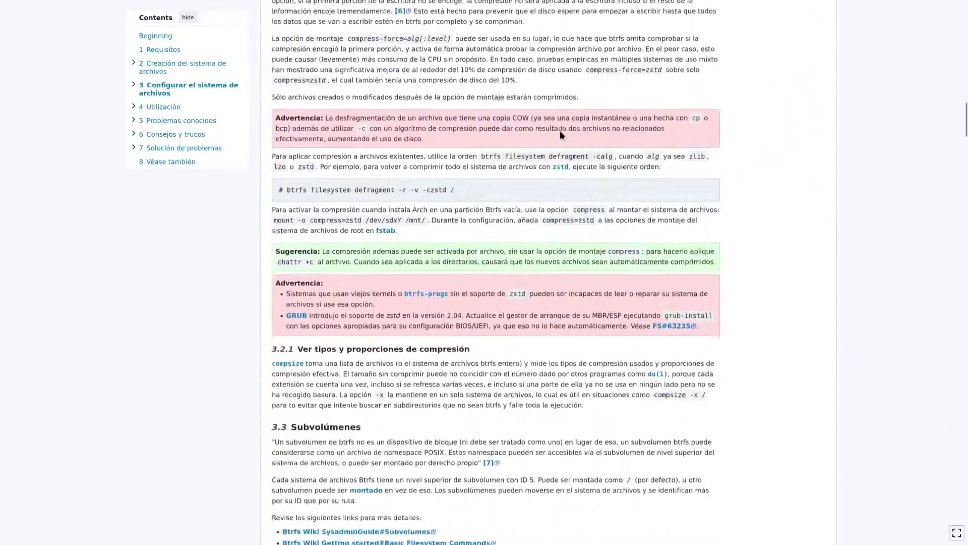
pyautogui.scroll(-20, 560, 134)
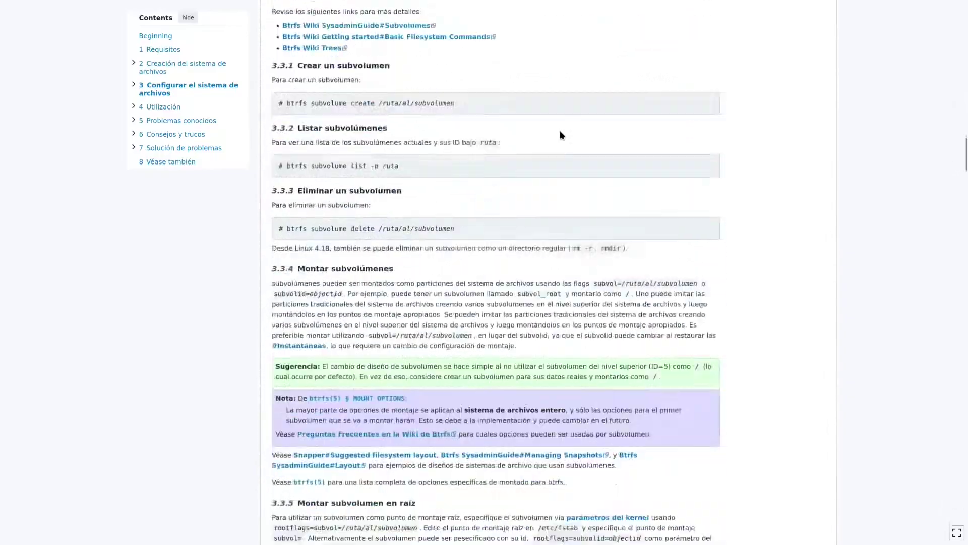
pyautogui.scroll(-20, 562, 134)
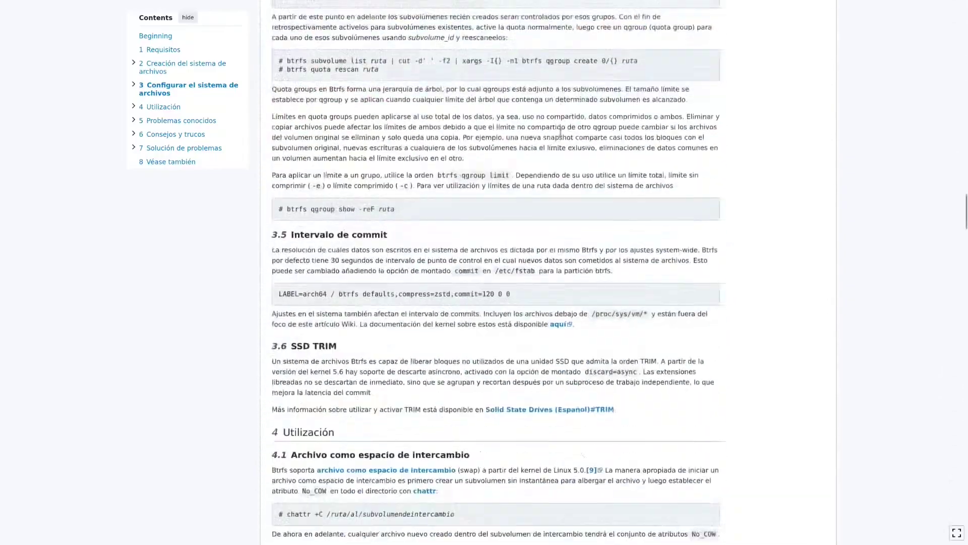
pyautogui.scroll(20, 561, 135)
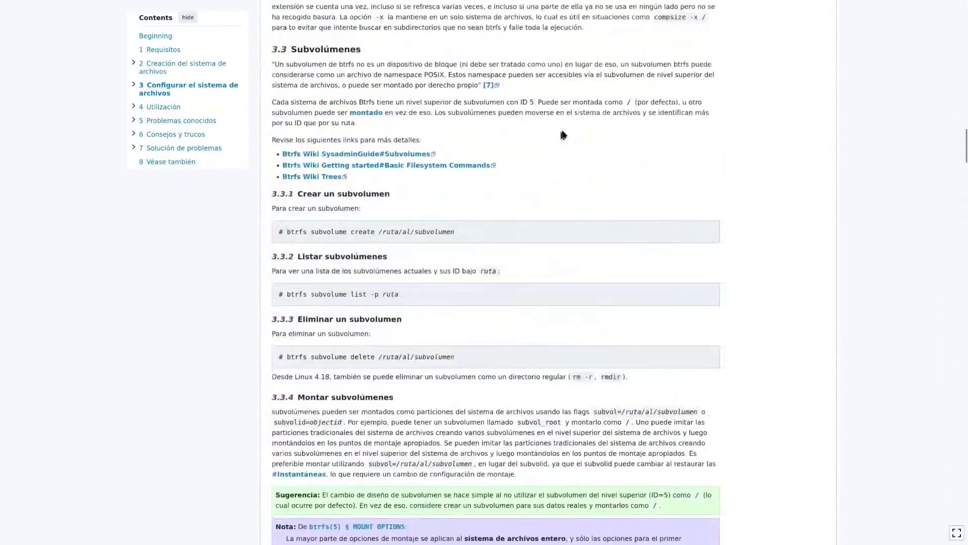
pyautogui.scroll(12, 565, 133)
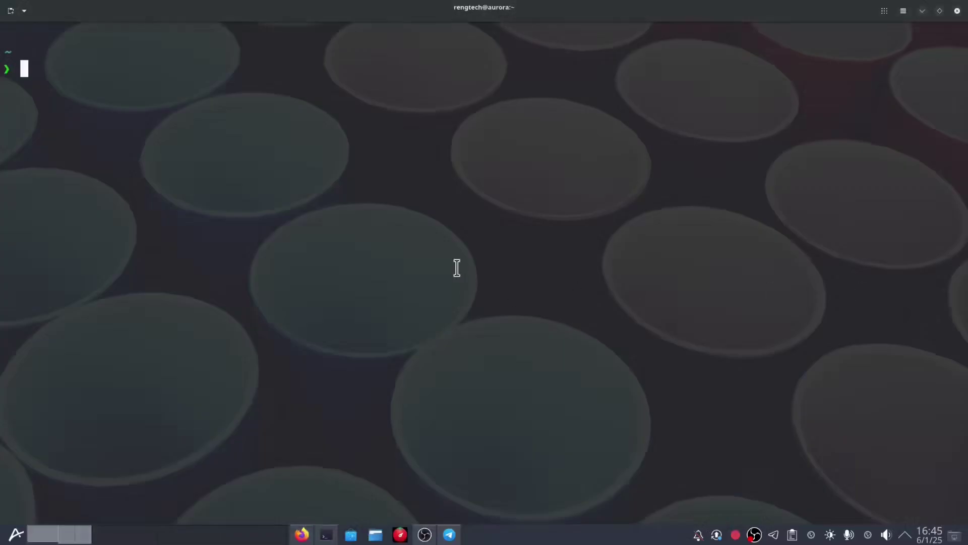
# Step: Run btrfs version and highlight the btrfs-progs v6.12 line
pyautogui.write('btrfs version')
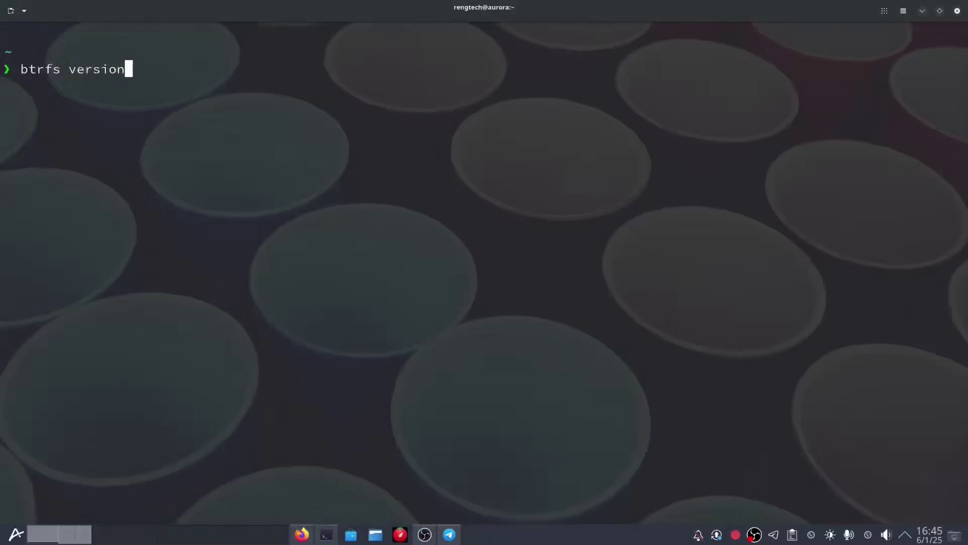
pyautogui.press('Return')
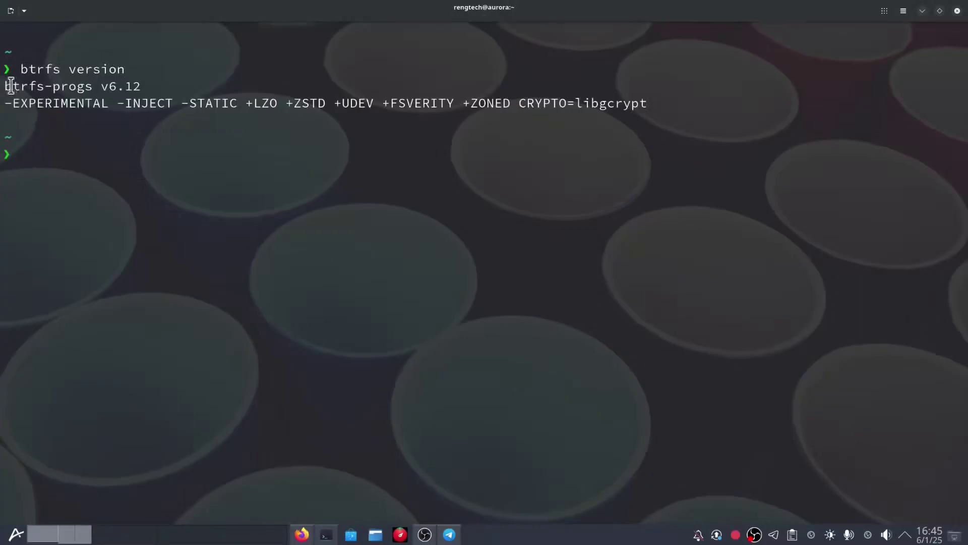
pyautogui.moveTo(5, 87); pyautogui.dragTo(147, 86)
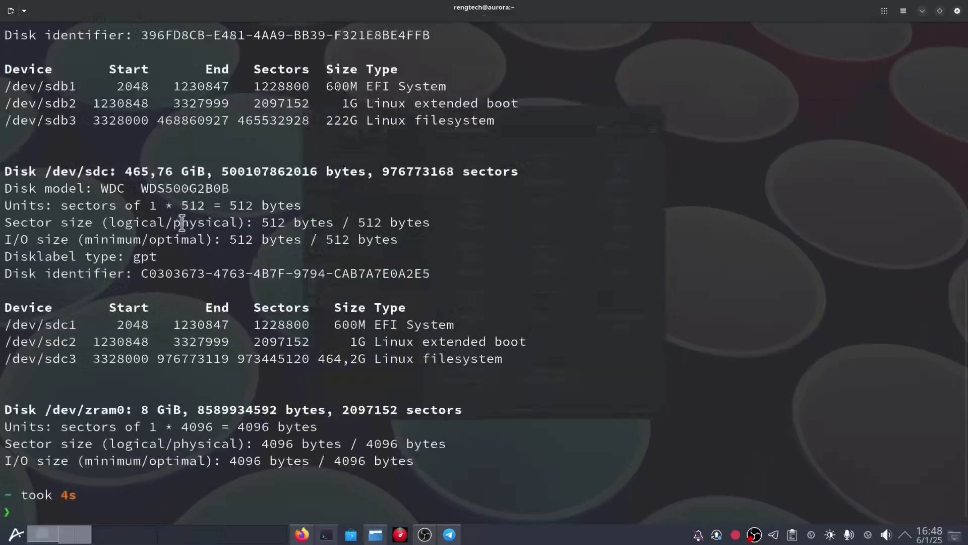
# Step: Scroll through the fdisk partition listing, then cancel and clear the terminal
pyautogui.scroll(5, 179, 227)
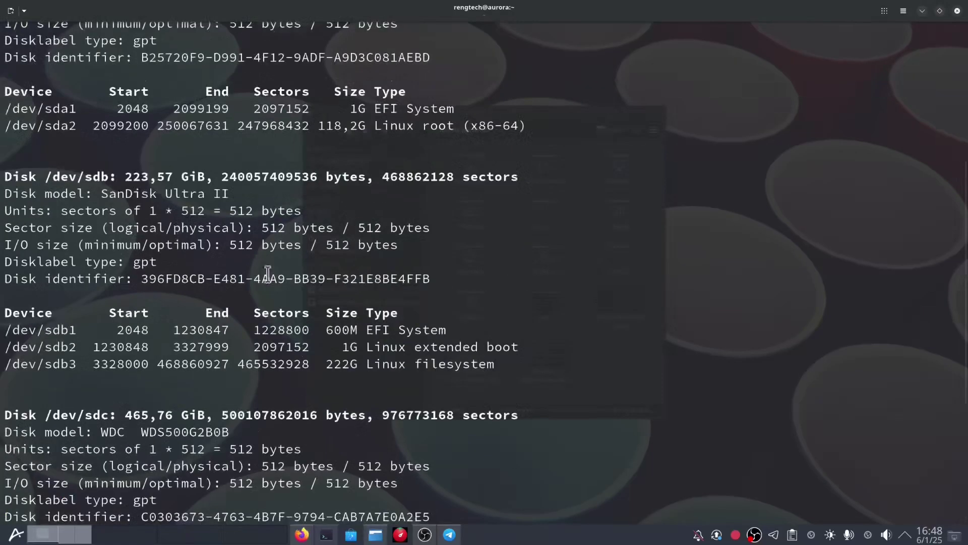
pyautogui.scroll(2, 295, 353)
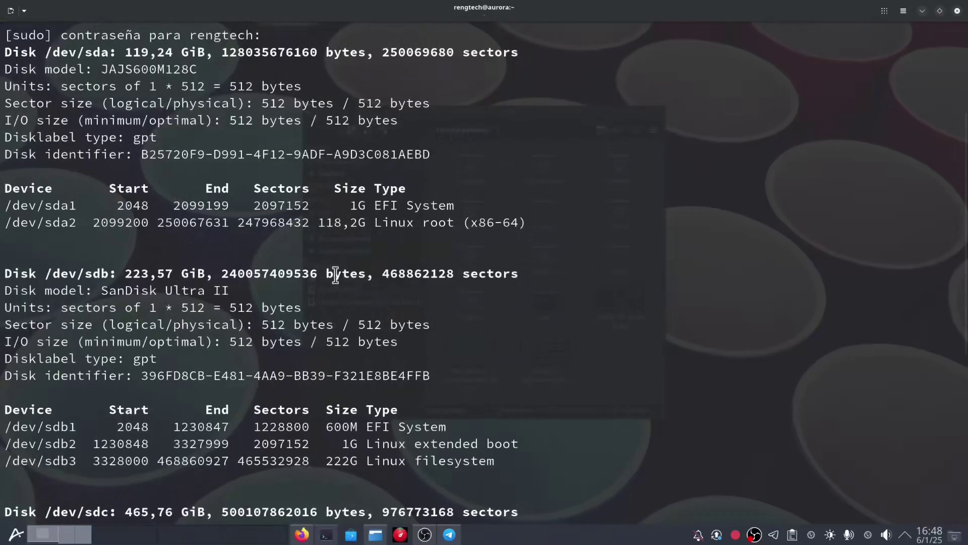
pyautogui.scroll(2, 335, 275)
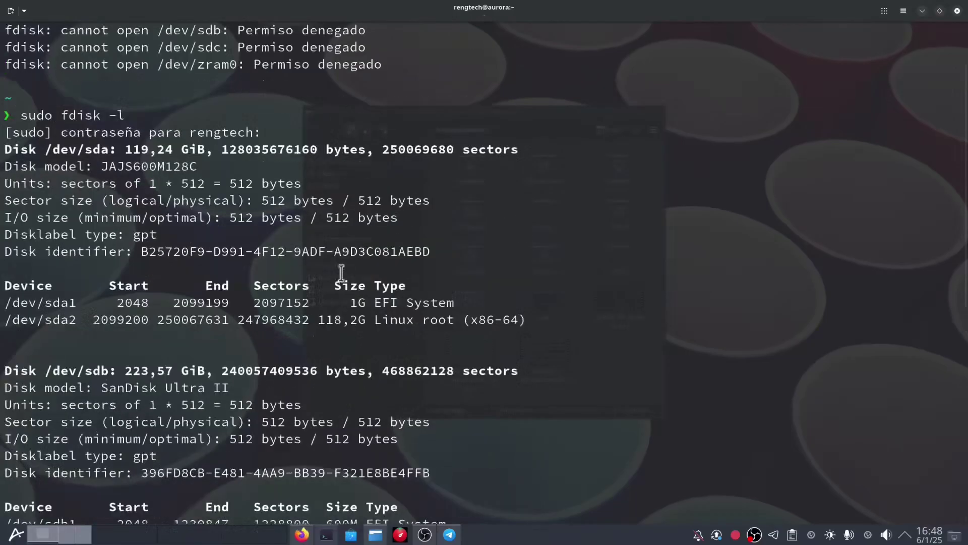
pyautogui.scroll(-1, 391, 248)
pyautogui.scroll(-3, 392, 247)
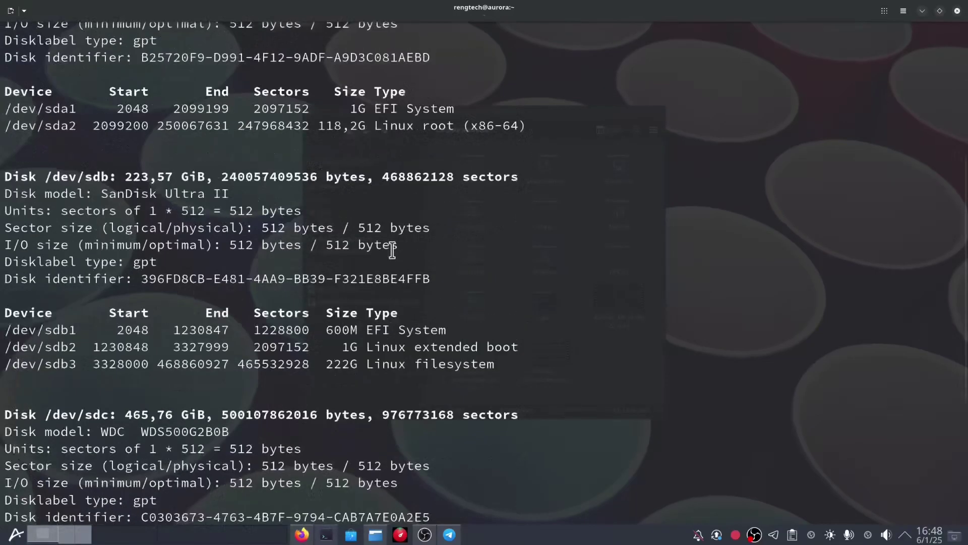
pyautogui.scroll(-2, 392, 249)
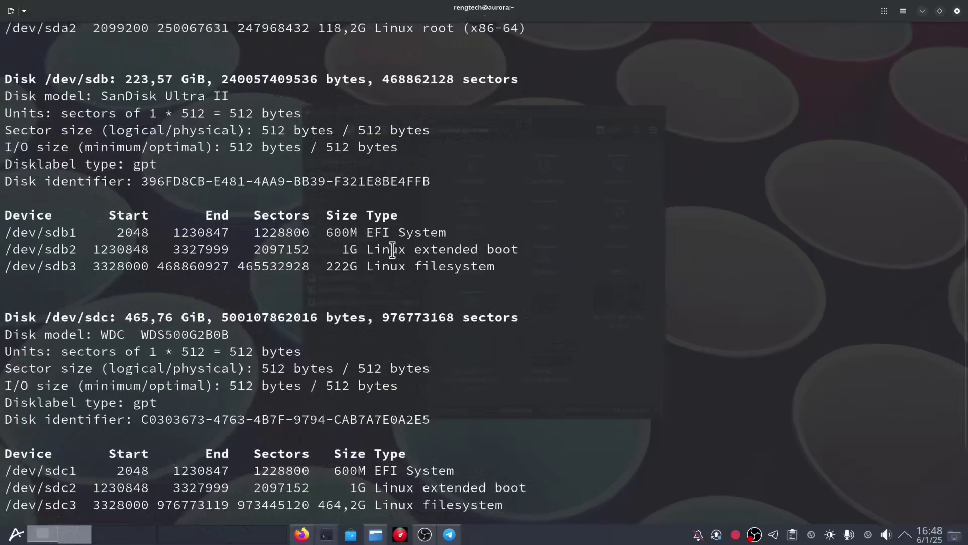
pyautogui.scroll(-1, 392, 249)
pyautogui.scroll(-2, 392, 249)
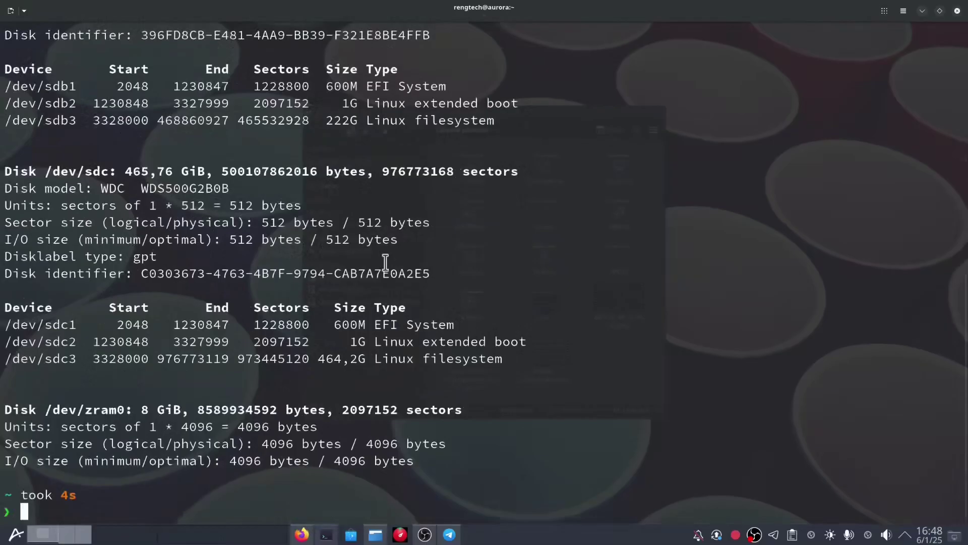
pyautogui.hotkey('ctrl', 'c')
pyautogui.write('clear')
pyautogui.press('Return')
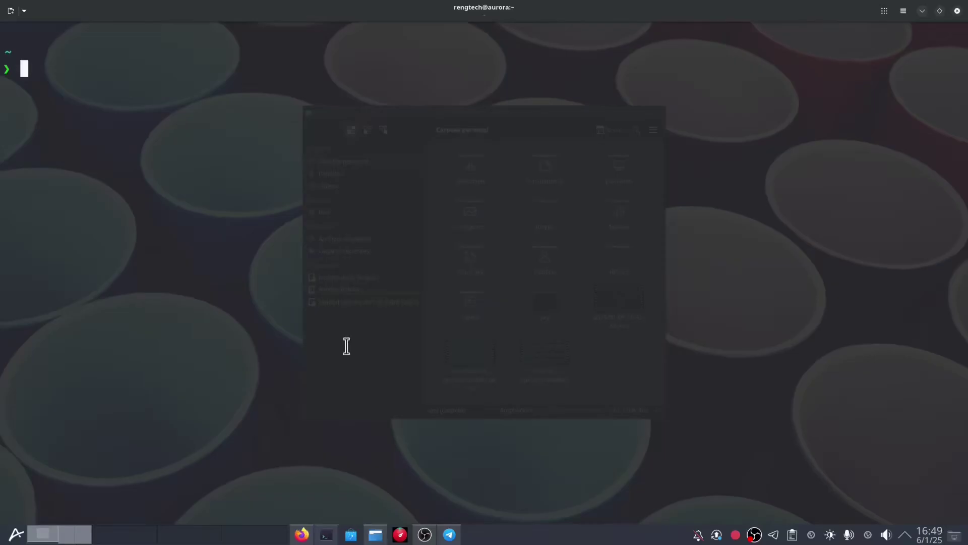
# Step: Launch BoxBuddy from the application launcher search
pyautogui.write('ob')
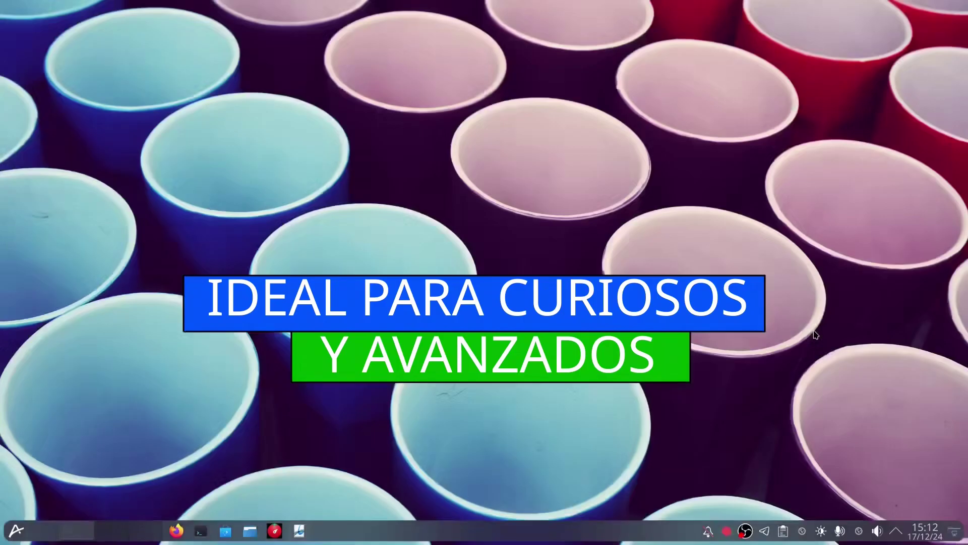
pyautogui.press('super')
pyautogui.write('pamac')
pyautogui.press('Return')
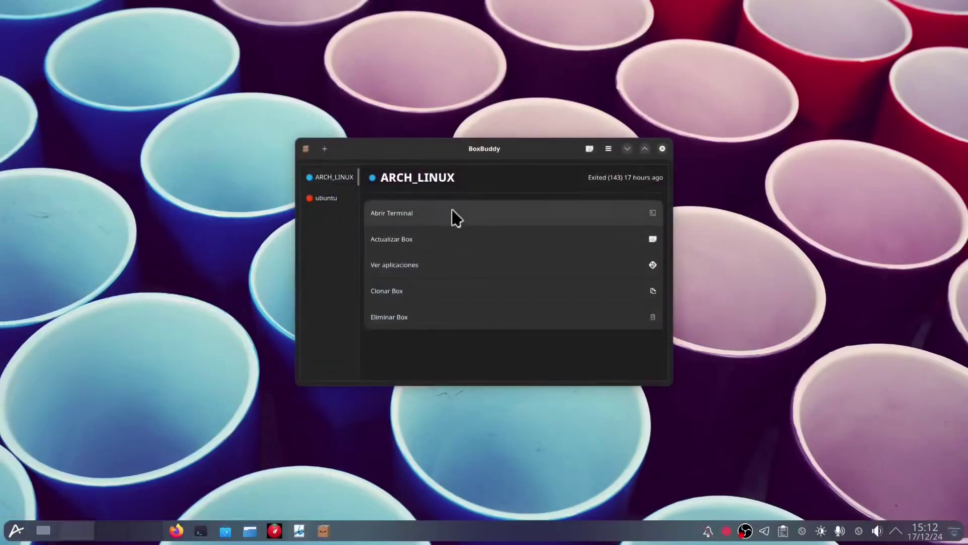
# Step: Open a full-screen ARCH_LINUX container terminal, clear it and run fastfetch
pyautogui.click(483, 216)
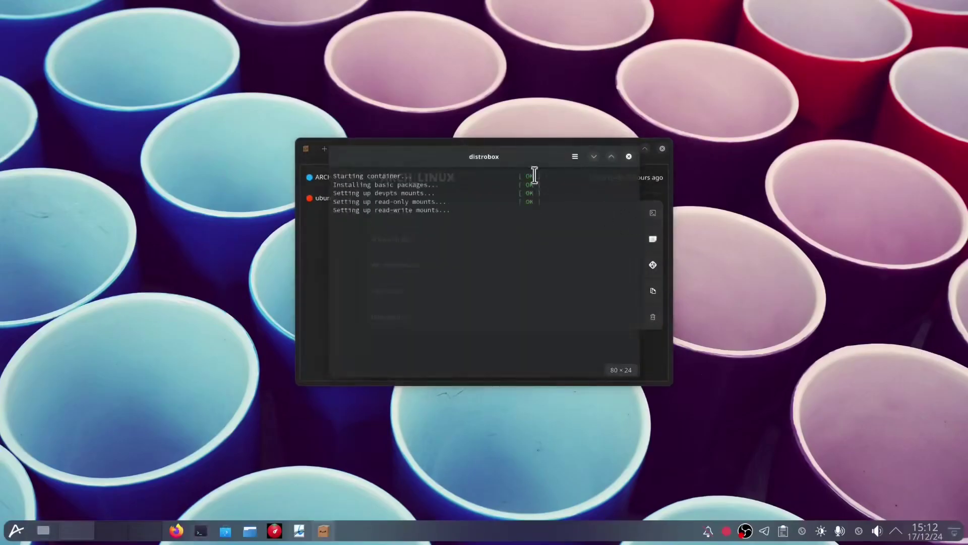
pyautogui.click(611, 156)
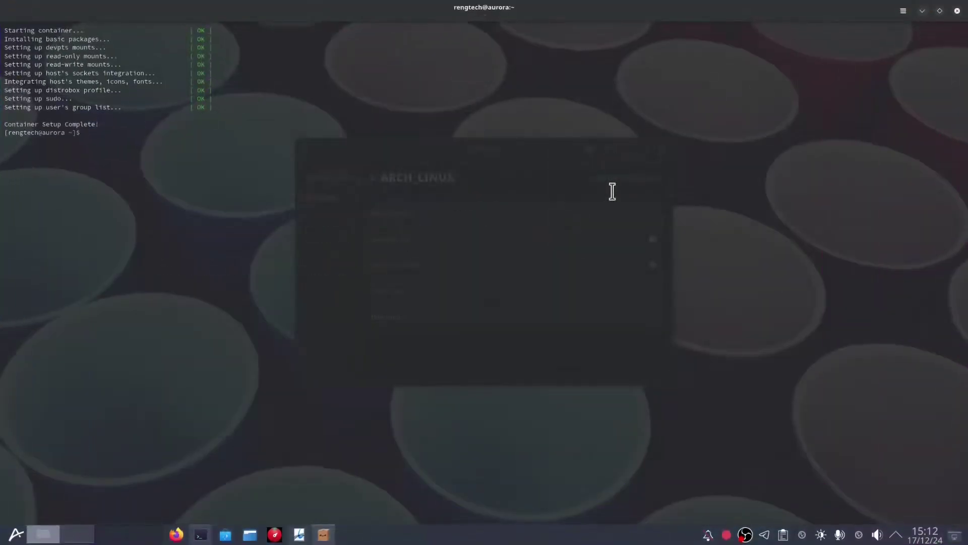
pyautogui.write('clear')
pyautogui.press('Return')
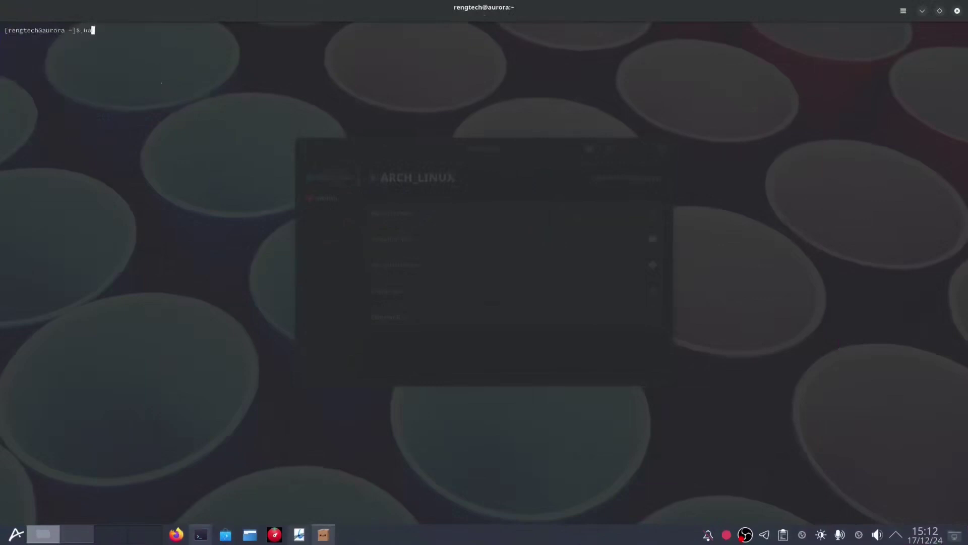
pyautogui.write('fastfetch')
pyautogui.press('Return')
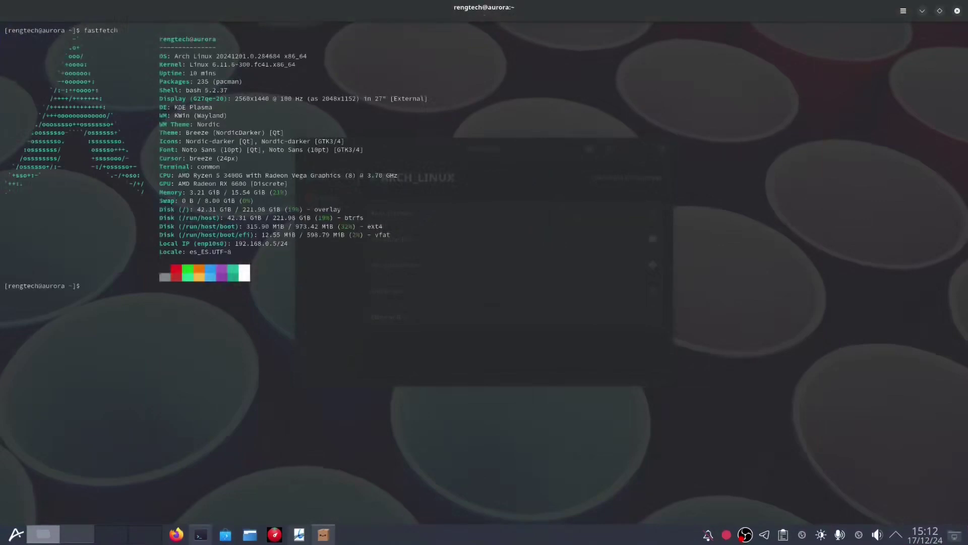
# Step: Enlarge the terminal text and highlight the header, OS, Kernel–Shell and WM–Cursor lines
pyautogui.hotkey('ctrl', '+')
pyautogui.hotkey('ctrl', '+')
pyautogui.hotkey('ctrl', '+')
pyautogui.hotkey('ctrl', '+')
pyautogui.hotkey('ctrl', '+')
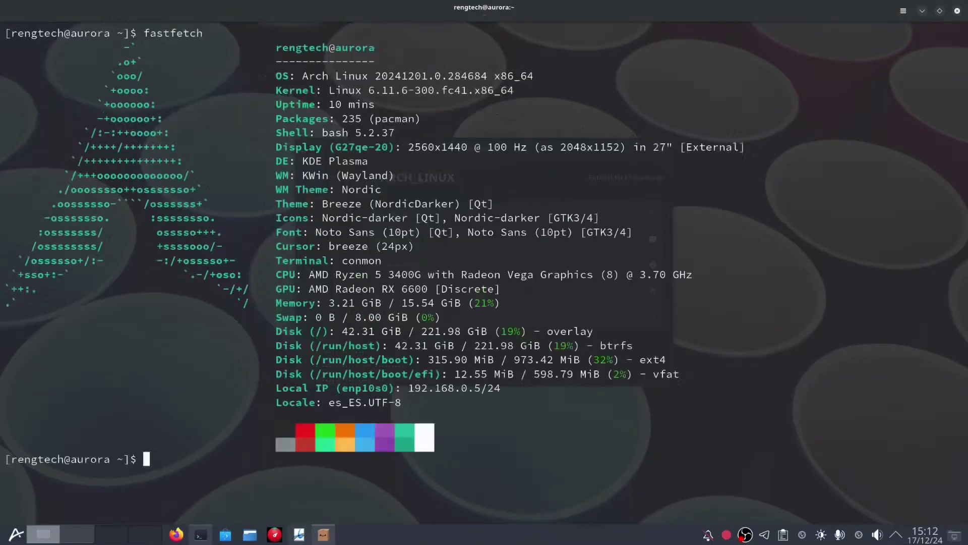
pyautogui.moveTo(272, 46); pyautogui.dragTo(390, 45)
pyautogui.click(314, 88)
pyautogui.moveTo(302, 76); pyautogui.dragTo(533, 76)
pyautogui.click(349, 92)
pyautogui.moveTo(329, 91); pyautogui.dragTo(542, 132)
pyautogui.click(553, 161)
pyautogui.moveTo(281, 168); pyautogui.dragTo(461, 248)
pyautogui.click(487, 296)
# Step: Start installing blender with sudo pacman -S blender, then cancel it and clear the terminal
pyautogui.write('sudo pacman -S ')
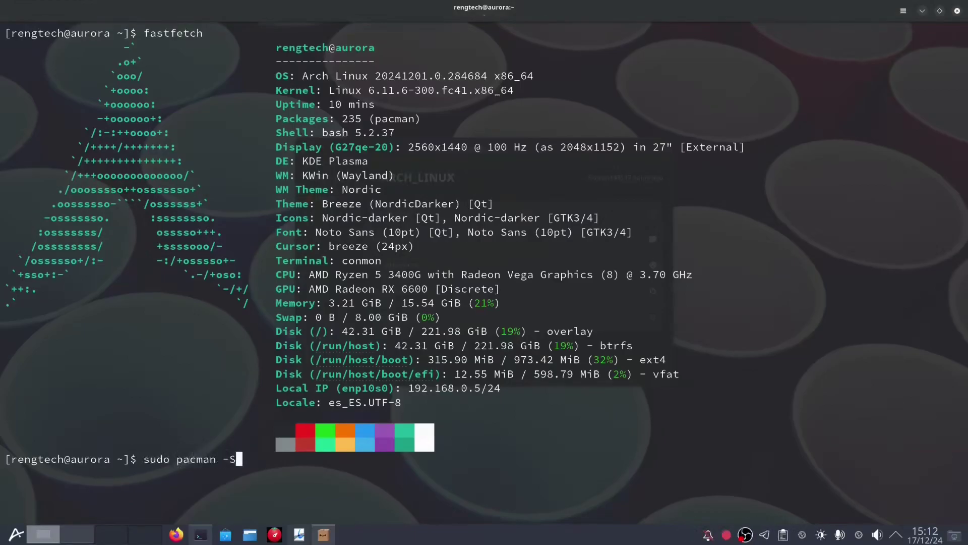
pyautogui.write('blender')
pyautogui.press('Return')
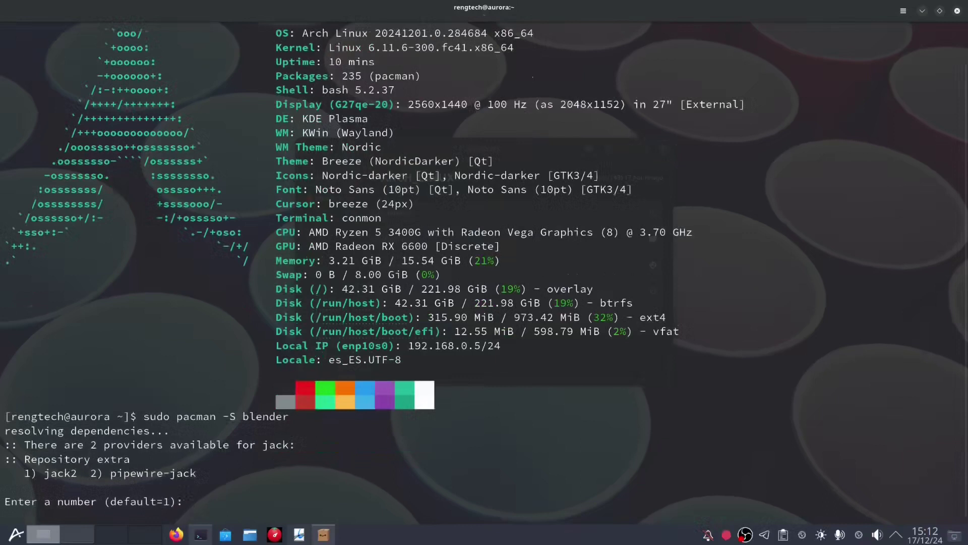
pyautogui.press('Return')
pyautogui.press('Return')
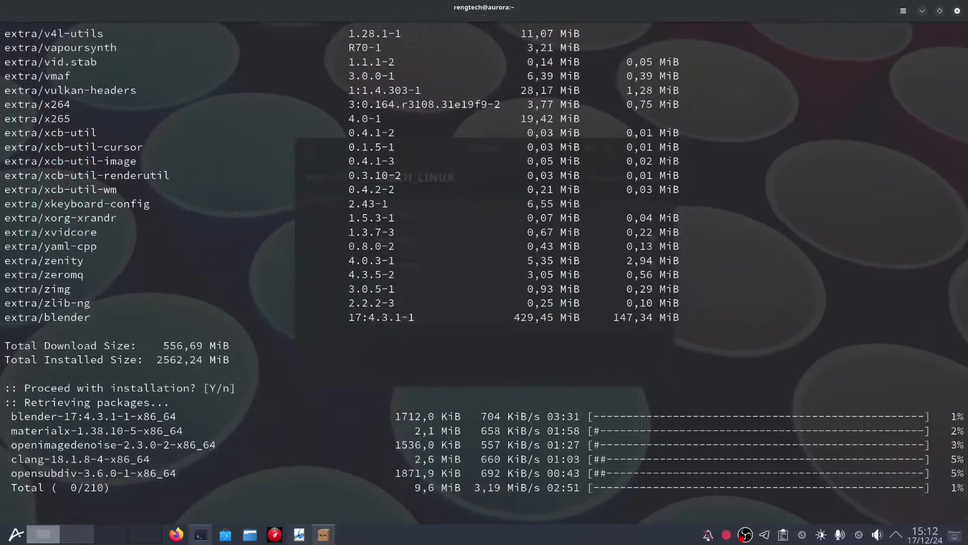
pyautogui.hotkey('ctrl', 'c')
pyautogui.hotkey('ctrl', 'c')
pyautogui.hotkey('ctrl', 'c')
pyautogui.hotkey('ctrl', 'c')
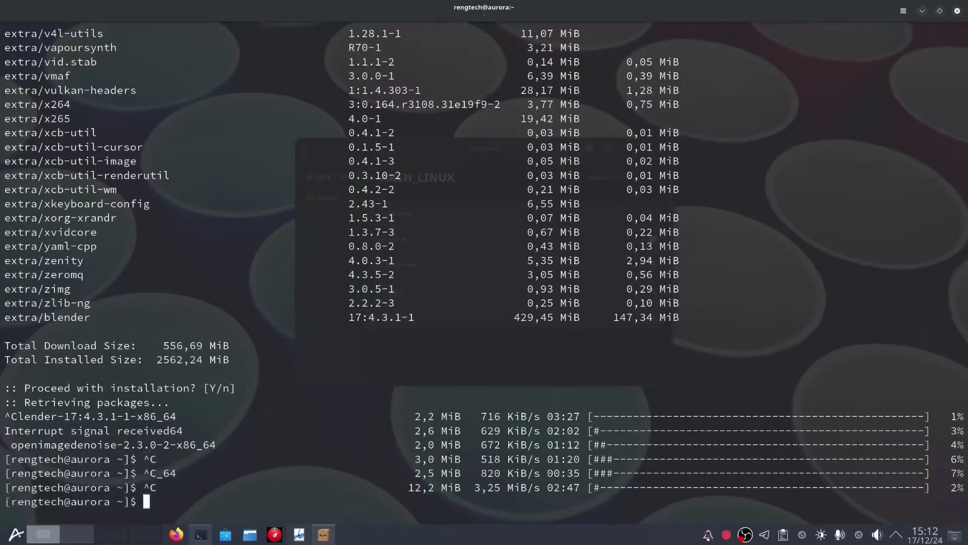
pyautogui.hotkey('ctrl', 'c')
pyautogui.hotkey('ctrl', 'c')
pyautogui.hotkey('ctrl', 'c')
pyautogui.write('clear')
pyautogui.press('Return')
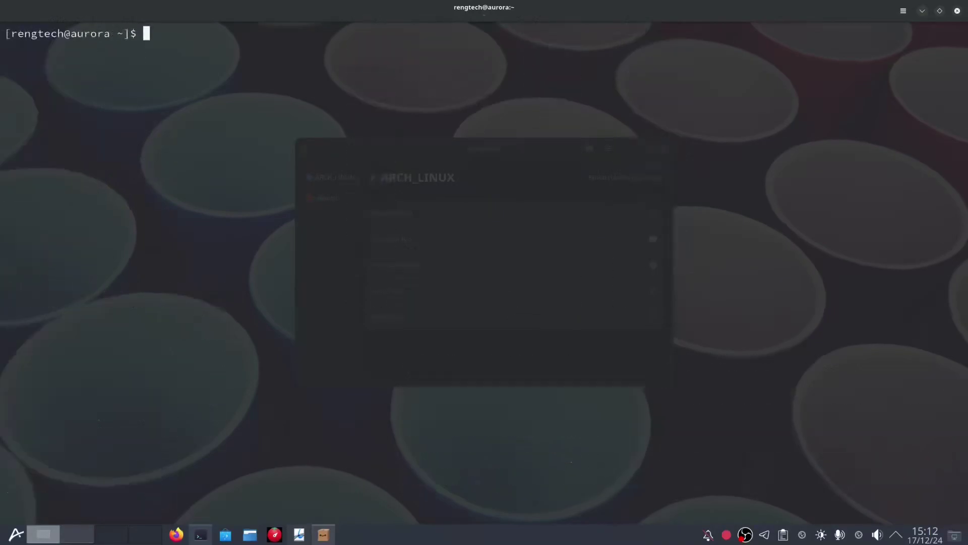
# Step: Try installing paru, then yay, then paru again with sudo pacman -S
pyautogui.write('sudo pacman')
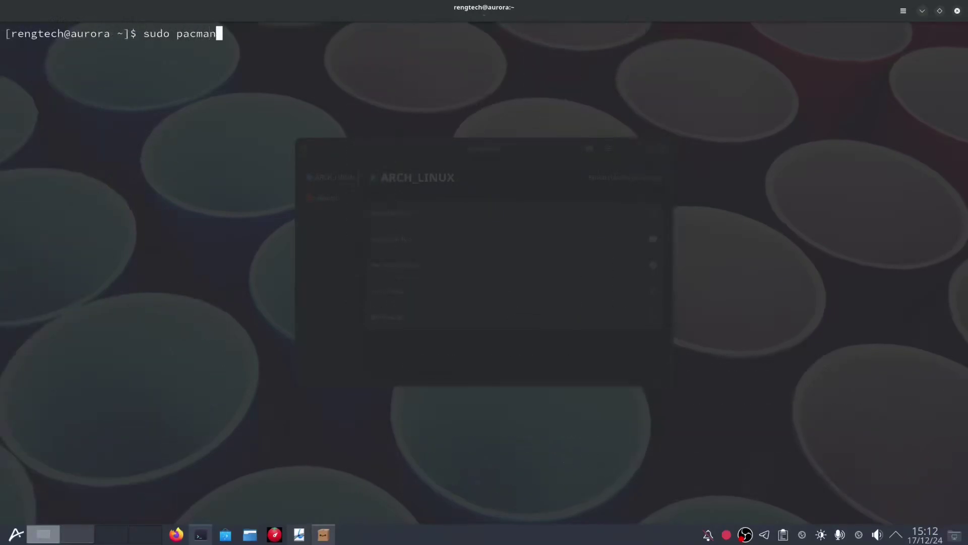
pyautogui.write(' -S paru')
pyautogui.press('Return')
pyautogui.press('Up')
pyautogui.press('BackSpace')
pyautogui.press('BackSpace')
pyautogui.press('BackSpace')
pyautogui.press('BackSpace')
pyautogui.write('yay')
pyautogui.press('Return')
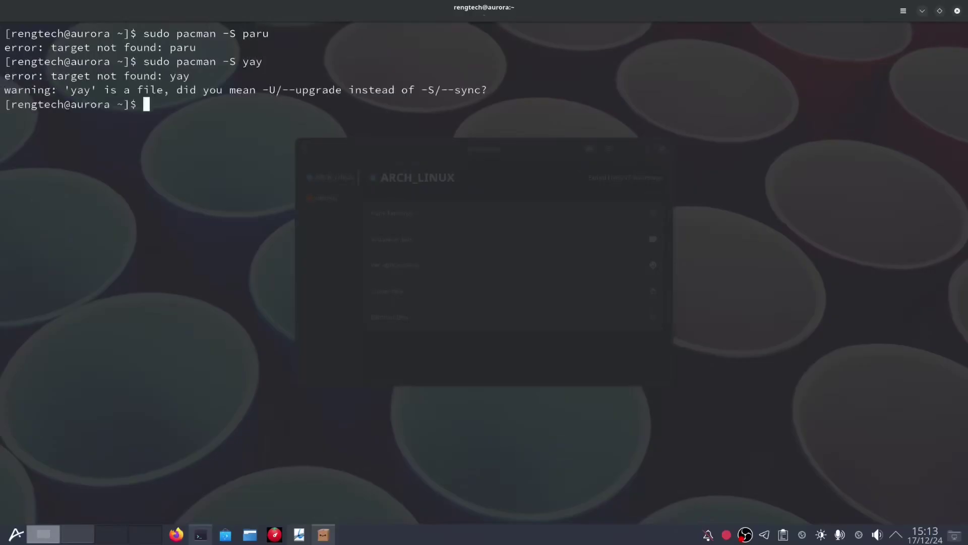
pyautogui.press('Up')
pyautogui.press('BackSpace')
pyautogui.press('BackSpace')
pyautogui.press('BackSpace')
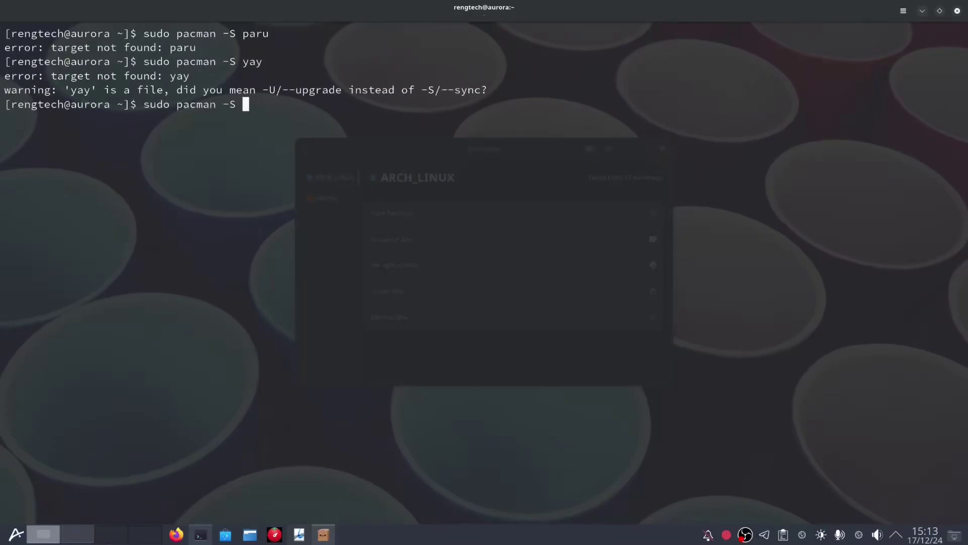
pyautogui.write('paru')
pyautogui.press('Return')
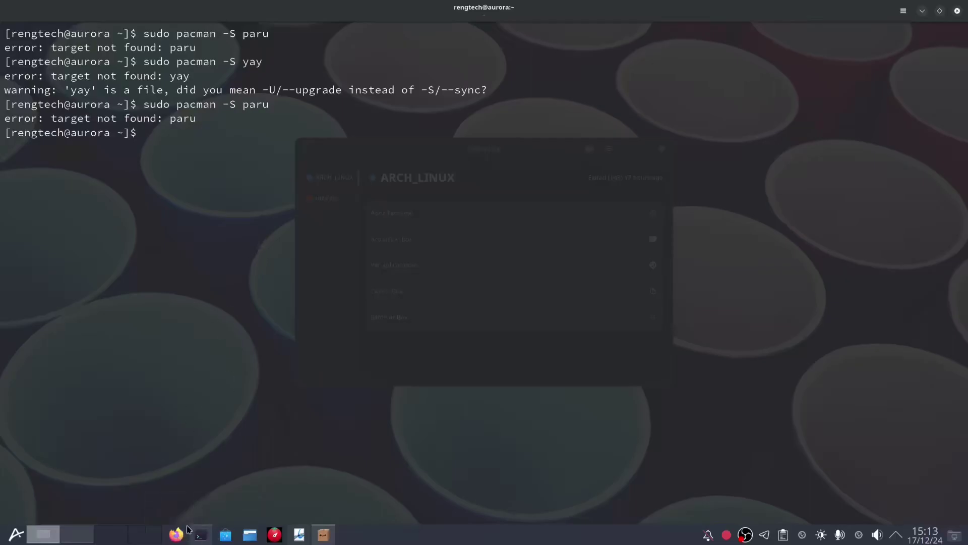
# Step: Clear the terminal and start a full system update with sudo pacman -Syu
pyautogui.write('clear')
pyautogui.press('Return')
pyautogui.write('sudo pacman -S')
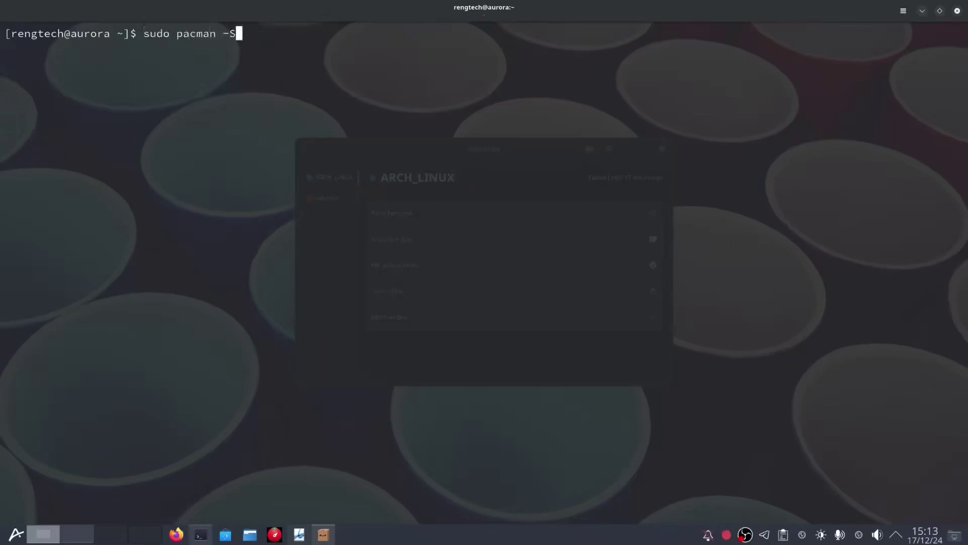
pyautogui.write('yu')
pyautogui.press('Return')
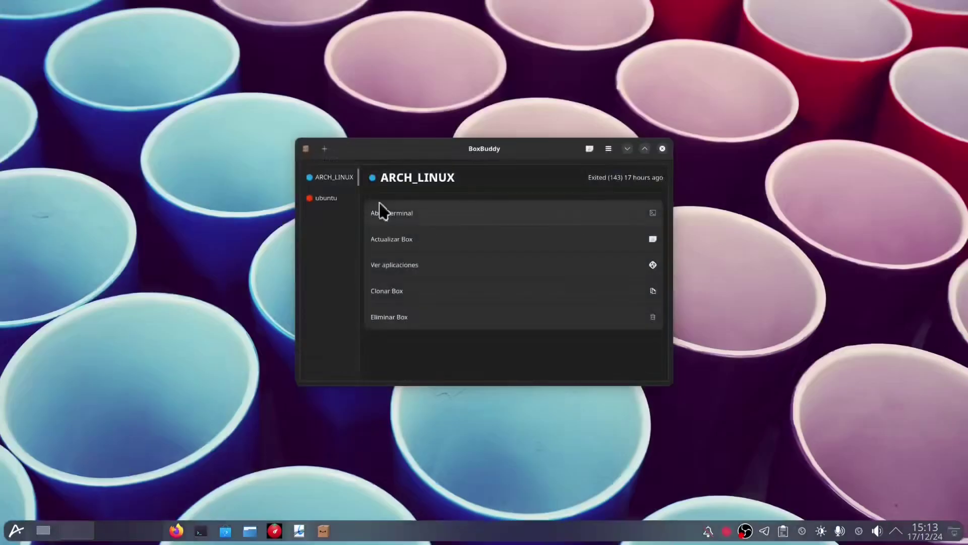
# Step: Open a full-screen terminal in the ubuntu container and clear it
pyautogui.click(333, 199)
pyautogui.click(452, 220)
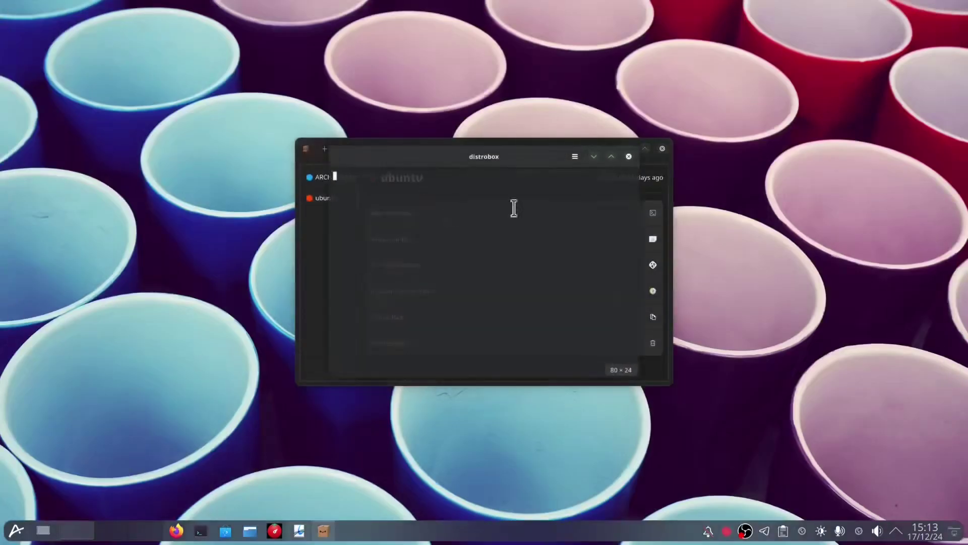
pyautogui.click(613, 156)
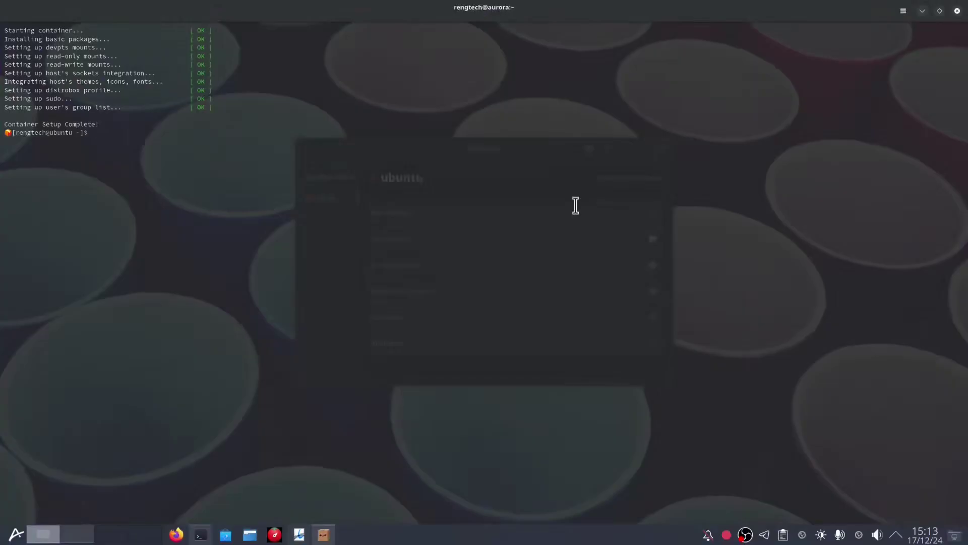
pyautogui.write('clear')
pyautogui.press('Return')
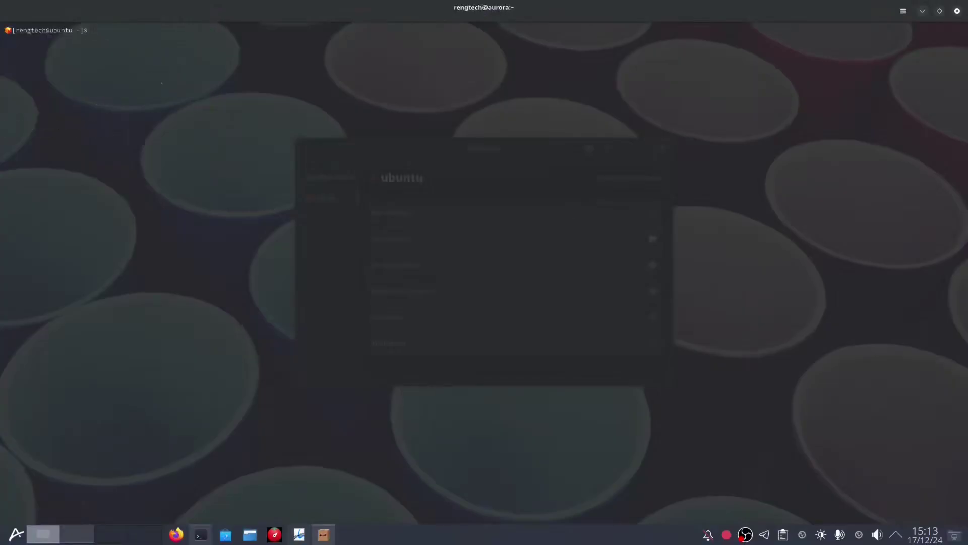
# Step: Try fastfetch and an apt-get install of it, then start installing neofetch with apt-get
pyautogui.press('Return')
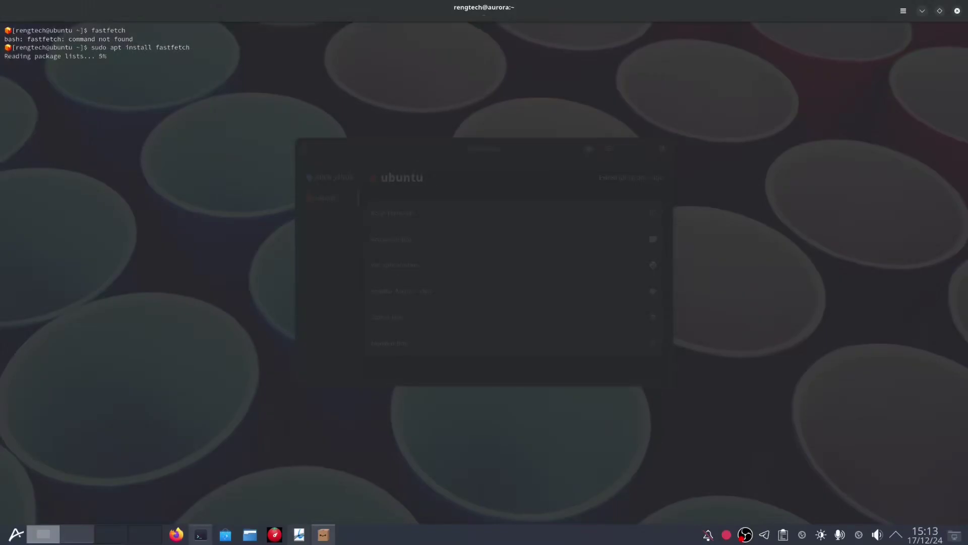
pyautogui.press('Up')
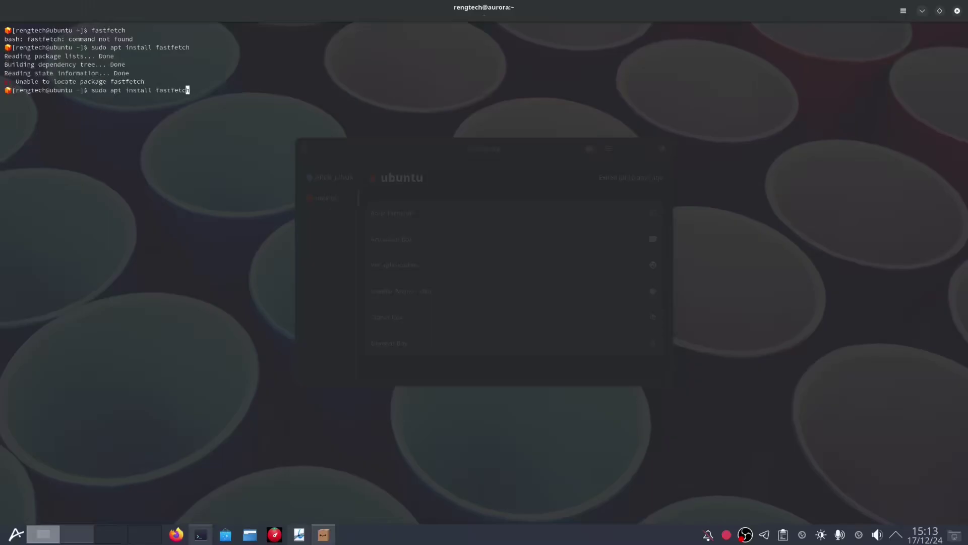
pyautogui.write('-get')
pyautogui.press('Return')
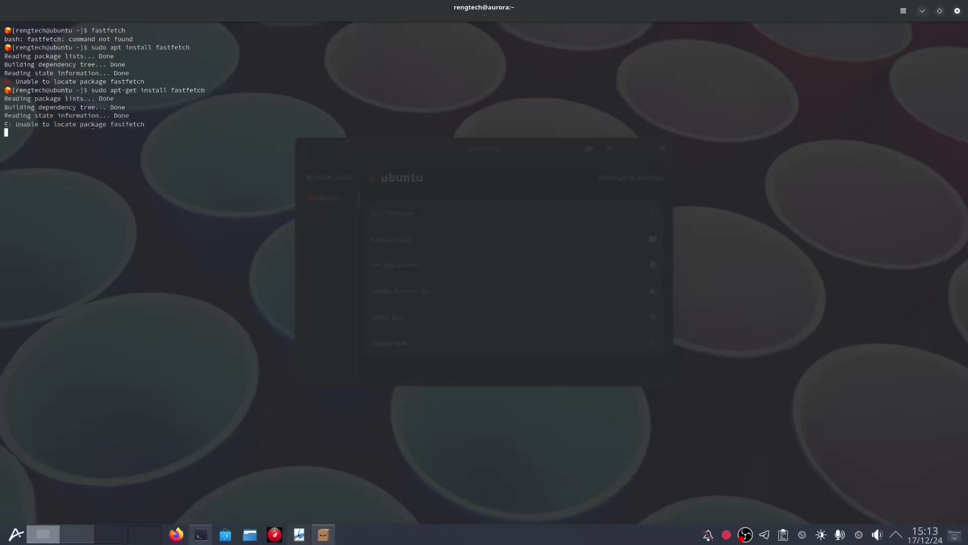
pyautogui.press('Up')
pyautogui.press('Left')
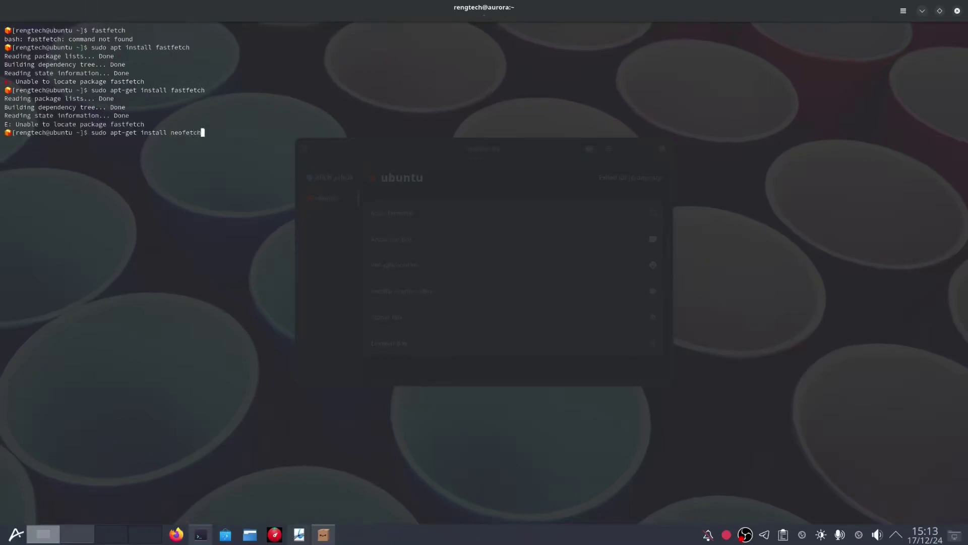
pyautogui.press('Return')
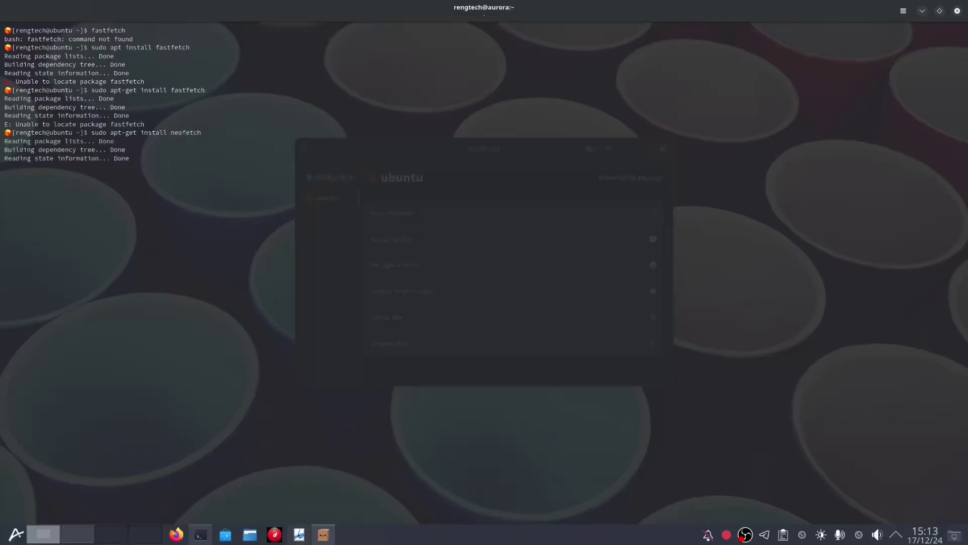